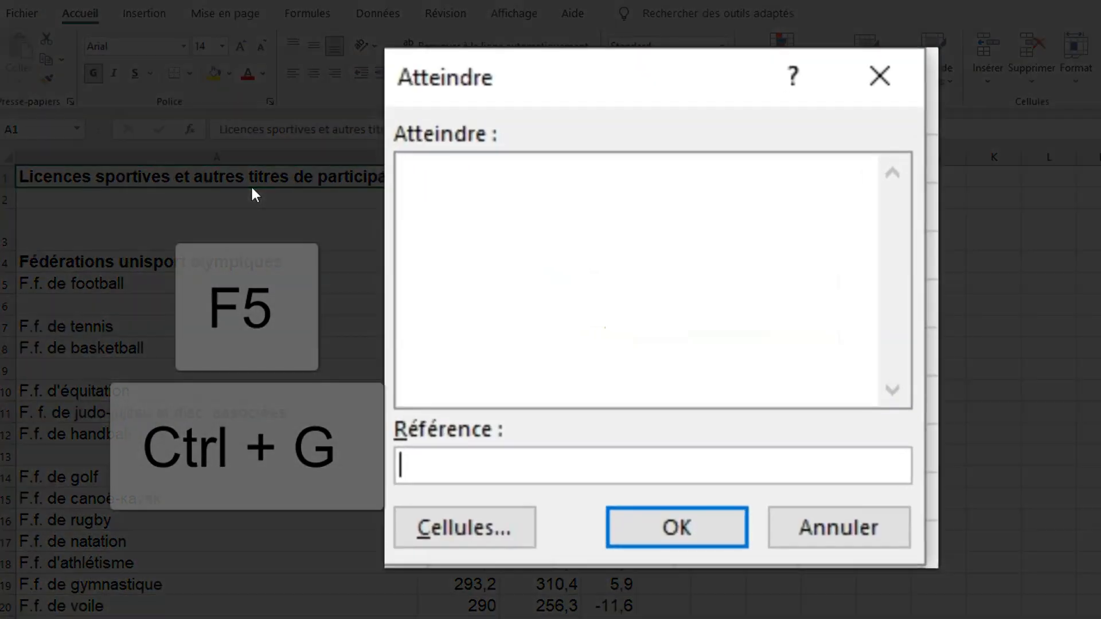
- Select all blank cells in the sports licence table with Go To Special and delete their entire rows
{"action": "left_click", "coordinate": [460, 536]}
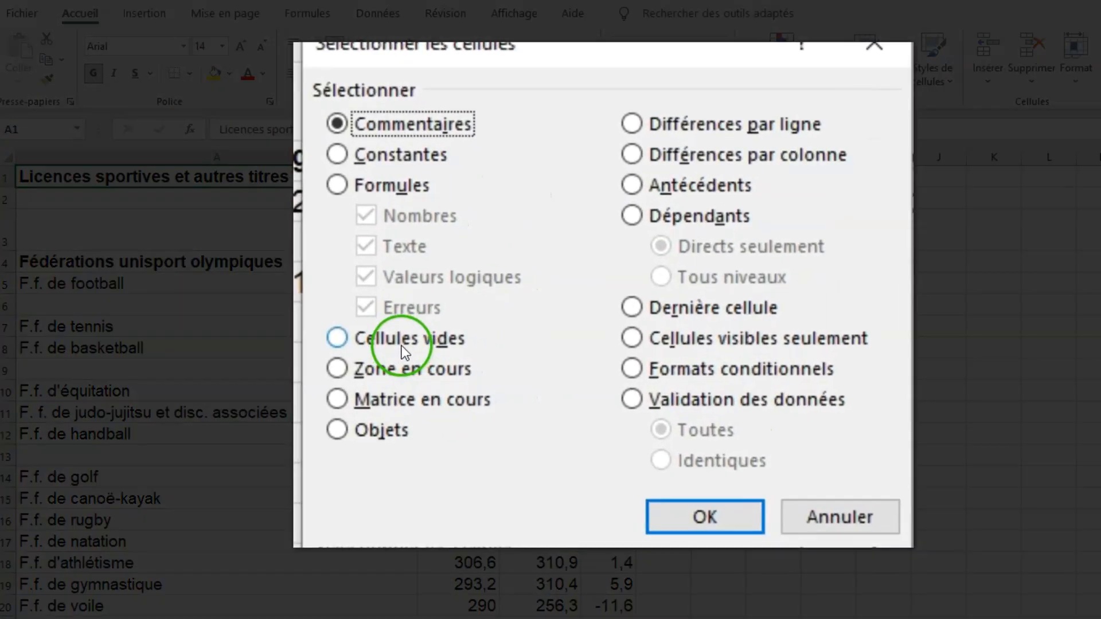
{"action": "left_click", "coordinate": [405, 344]}
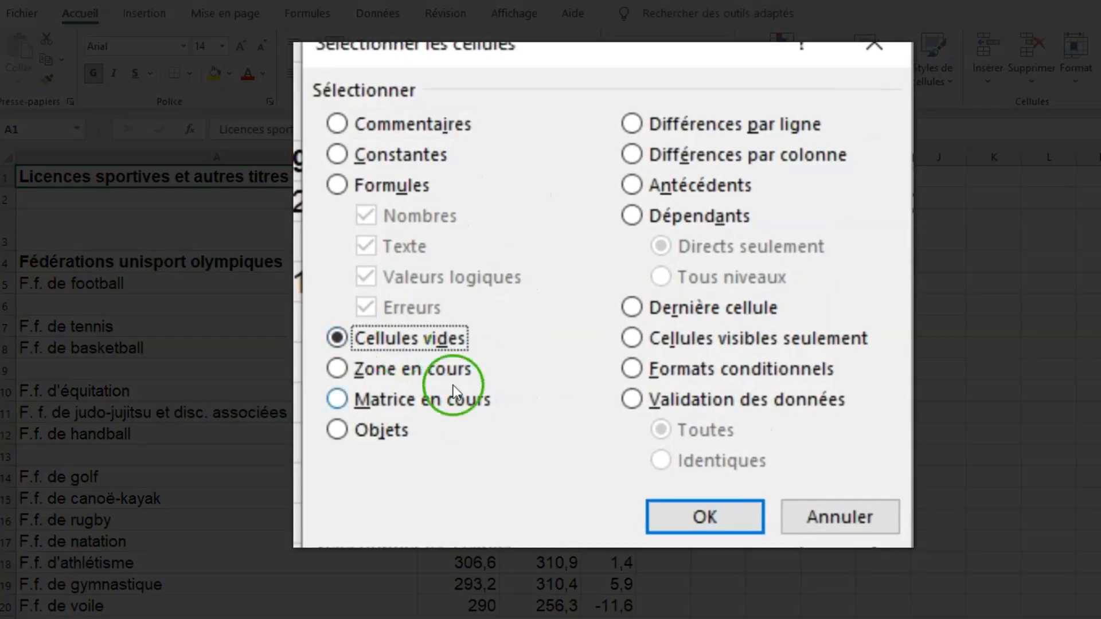
{"action": "left_click", "coordinate": [687, 516]}
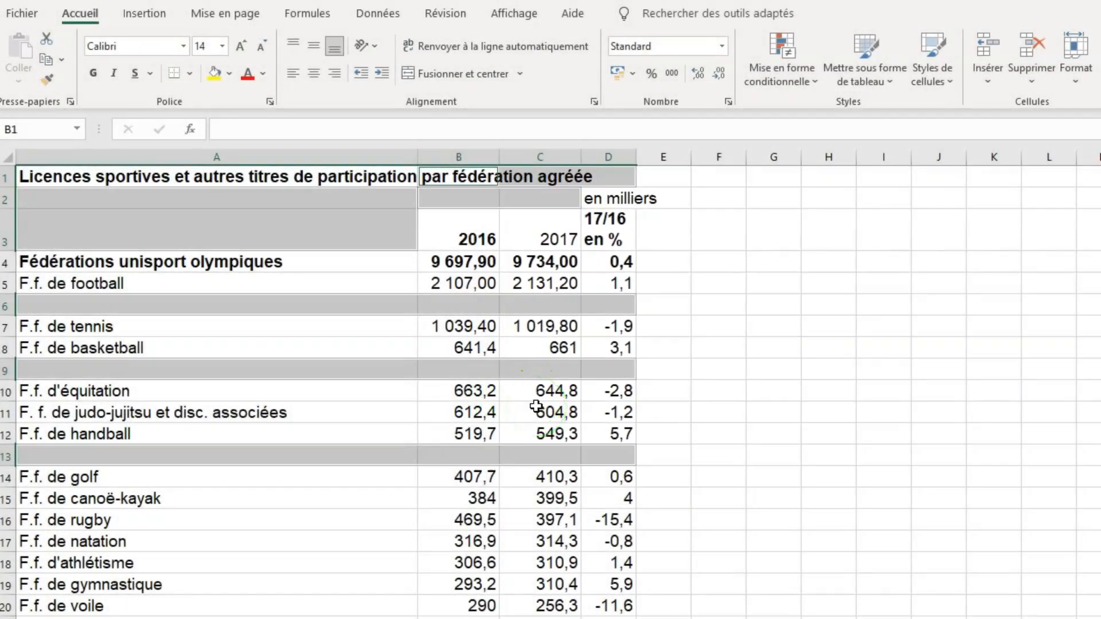
{"action": "key", "text": "ctrl+minus"}
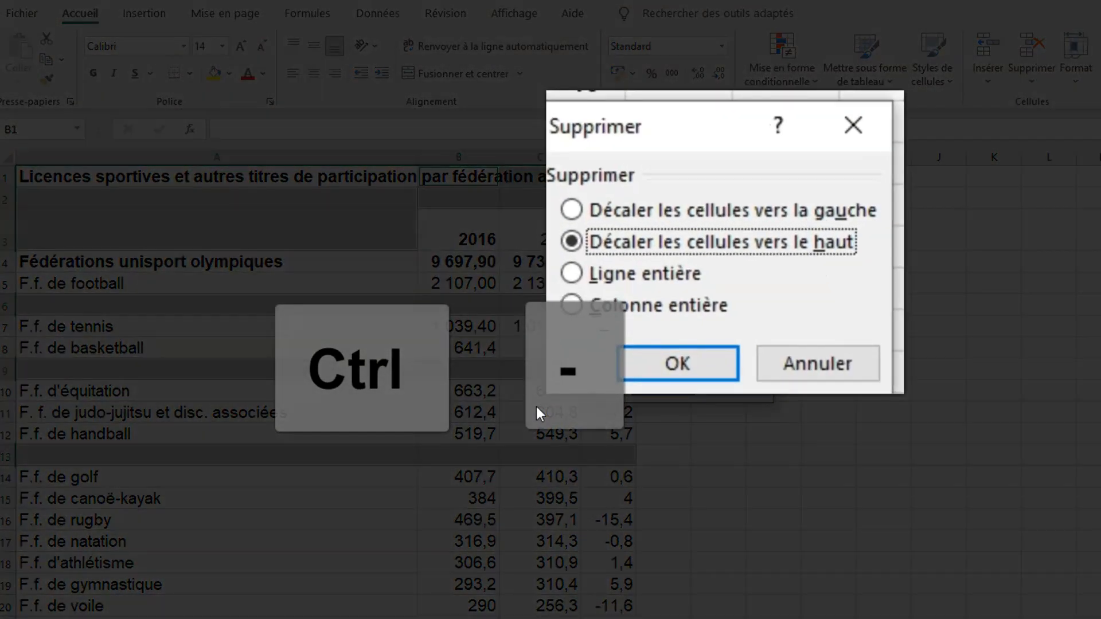
{"action": "left_click", "coordinate": [666, 313]}
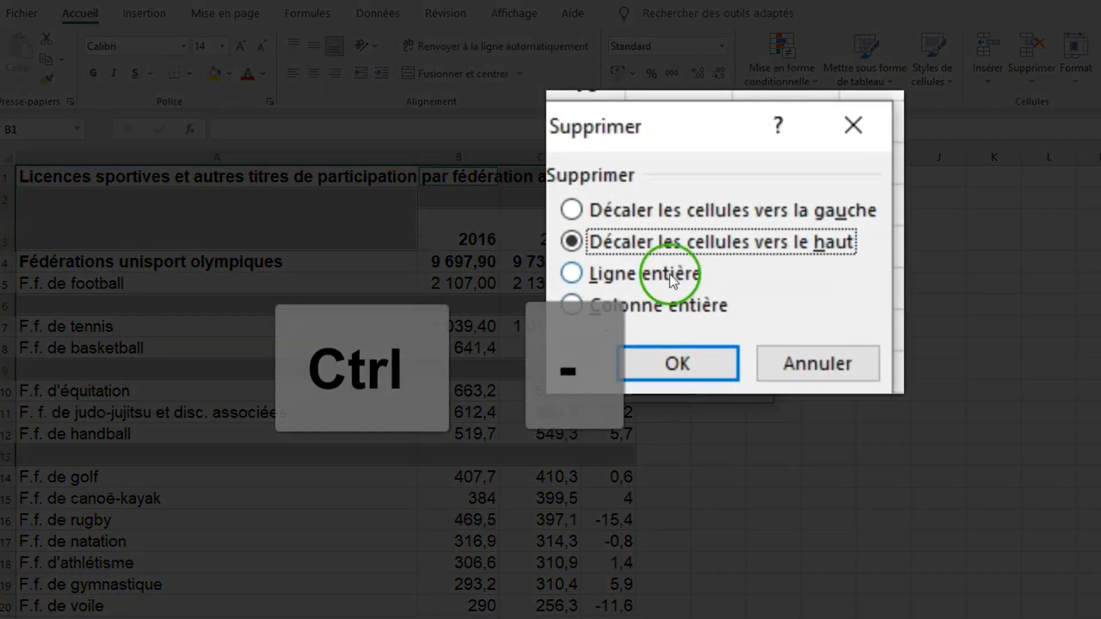
{"action": "left_click", "coordinate": [683, 347]}
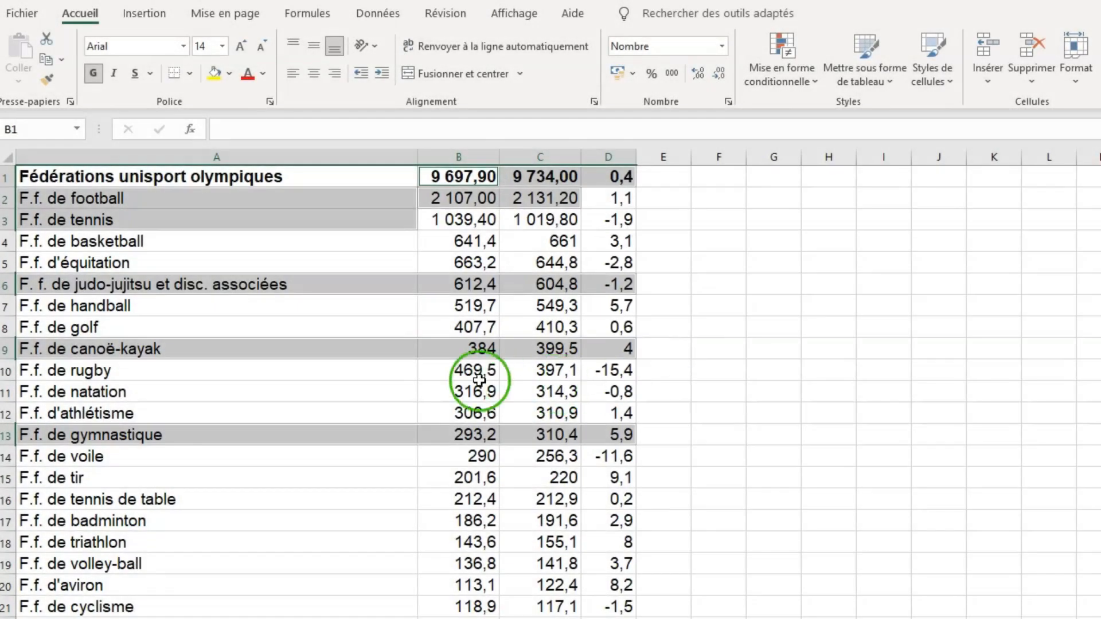
{"action": "left_click", "coordinate": [319, 363]}
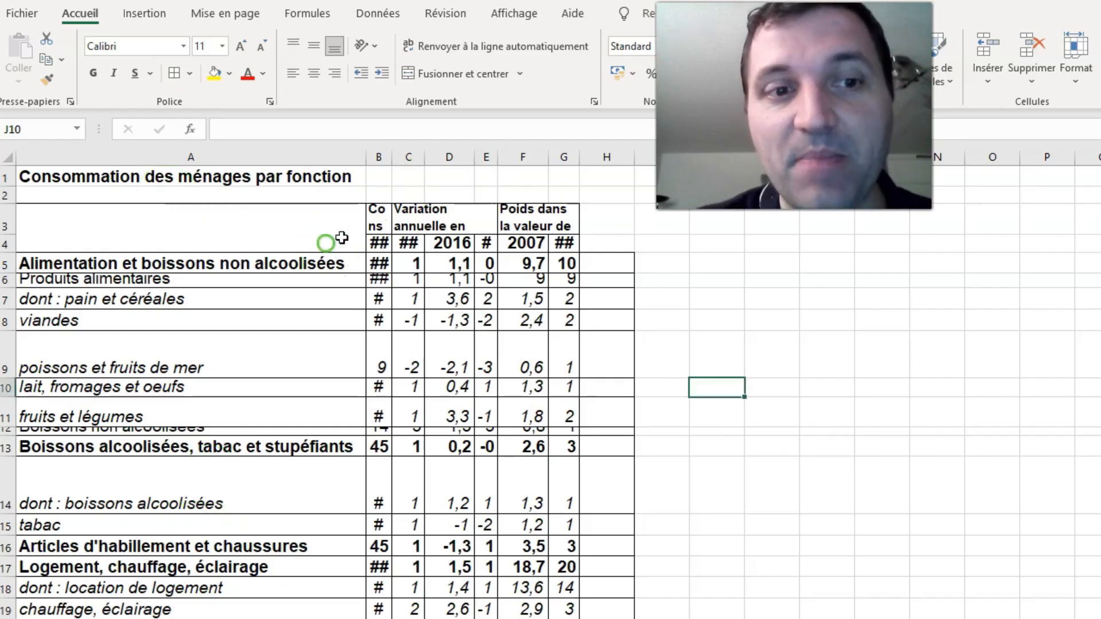
- Select the whole household consumption table starting from cell A3 and look through its rows
{"action": "left_click", "coordinate": [321, 223]}
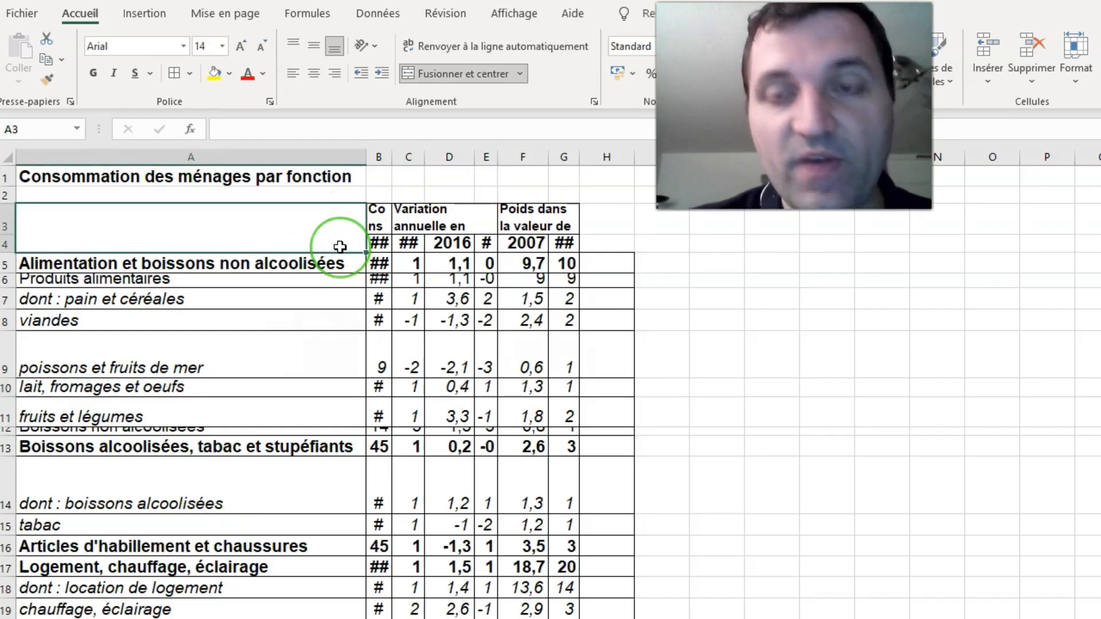
{"action": "key", "text": "ctrl+a"}
{"action": "scroll", "coordinate": [340, 246], "scroll_direction": "down", "scroll_amount": 5}
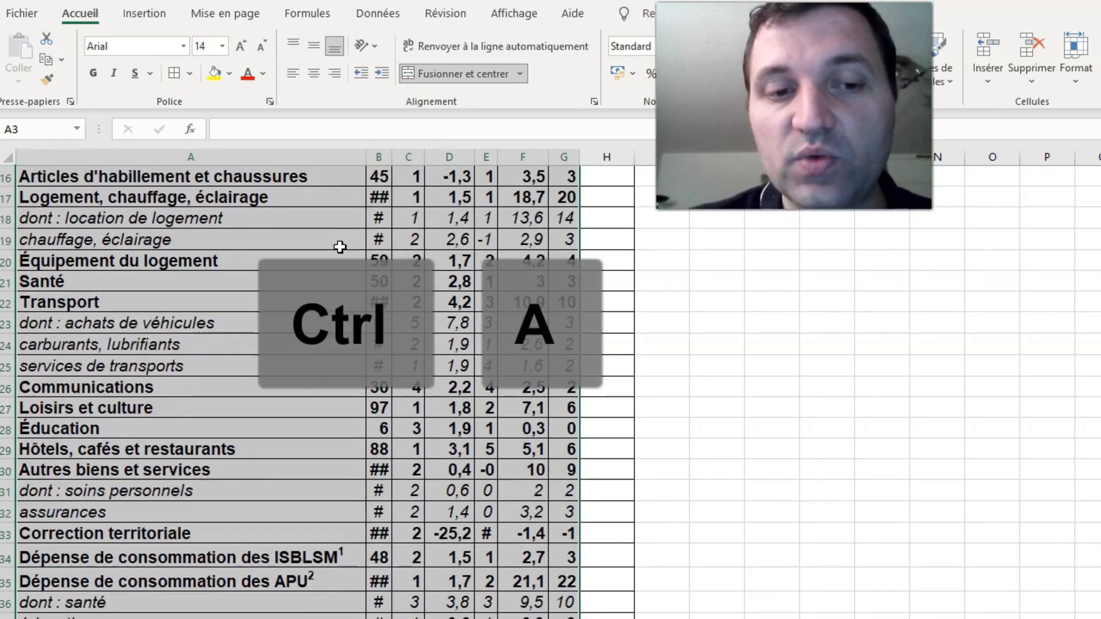
{"action": "scroll", "coordinate": [340, 246], "scroll_direction": "up", "scroll_amount": 4}
{"action": "scroll", "coordinate": [340, 246], "scroll_direction": "down", "scroll_amount": 1}
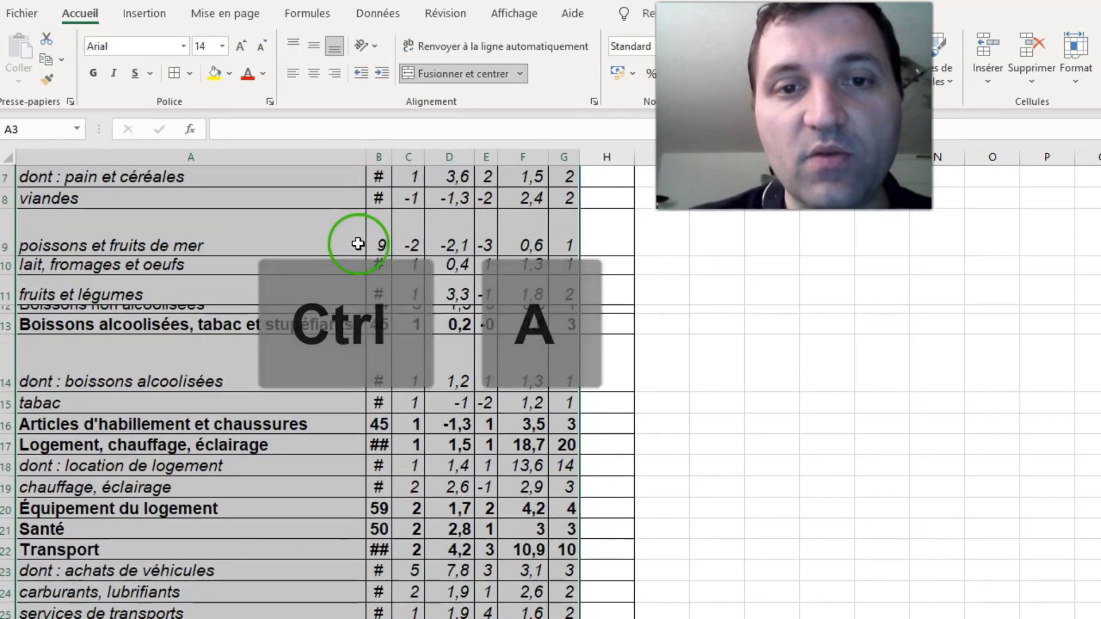
{"action": "scroll", "coordinate": [397, 234], "scroll_direction": "up", "scroll_amount": 1}
{"action": "scroll", "coordinate": [397, 233], "scroll_direction": "up", "scroll_amount": 1}
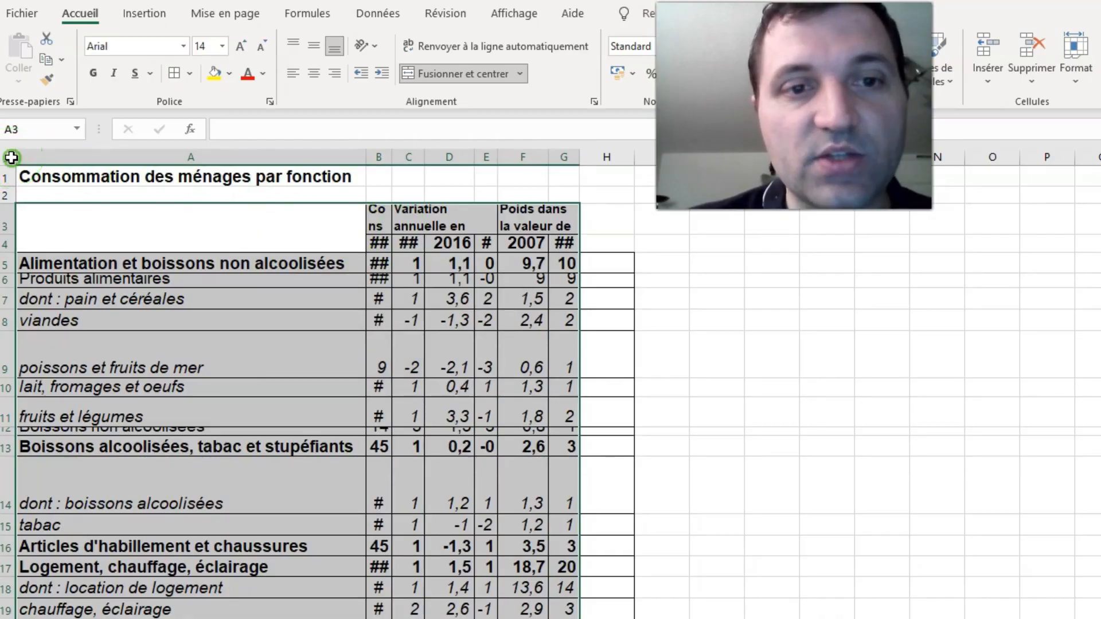
- Select the entire household consumption sheet and auto-fit all column widths and row heights to their contents
{"action": "left_click", "coordinate": [11, 157]}
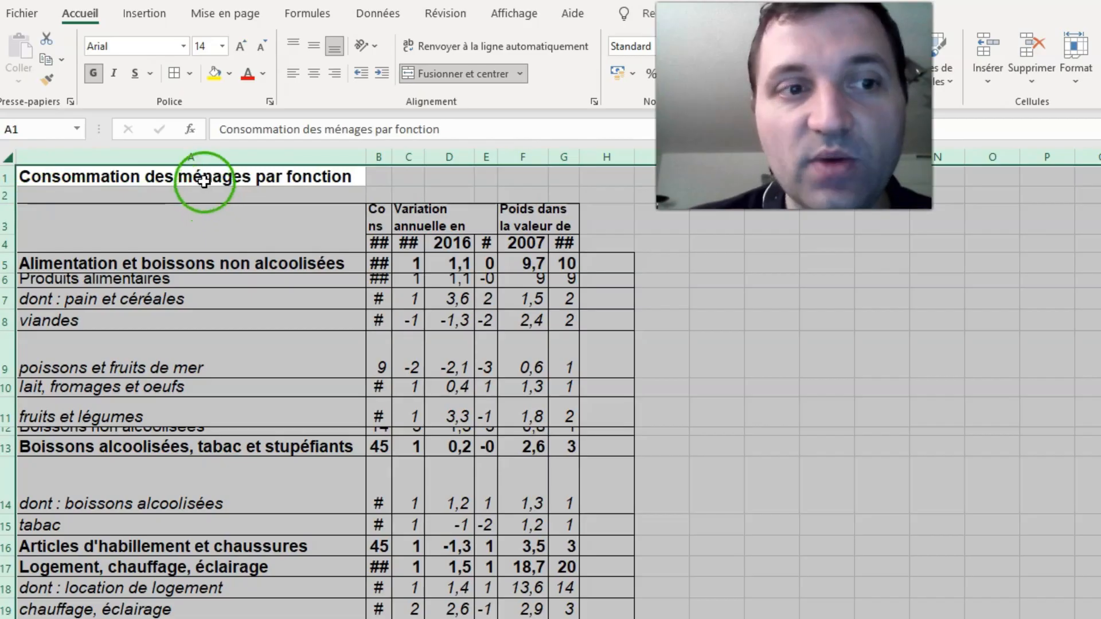
{"action": "double_click", "coordinate": [365, 159]}
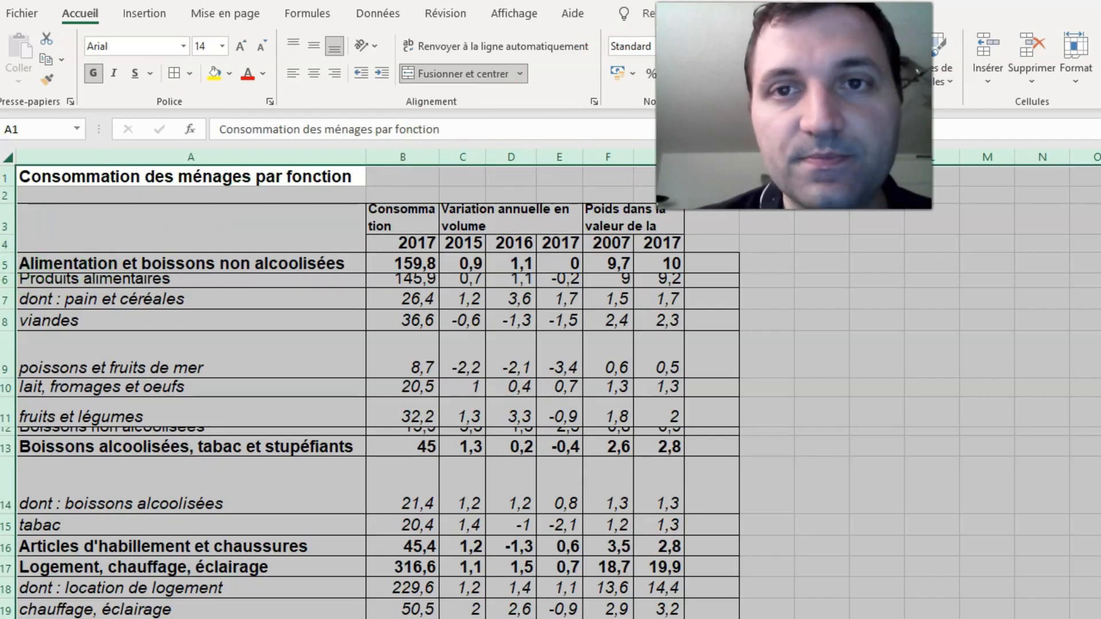
{"action": "double_click", "coordinate": [12, 256]}
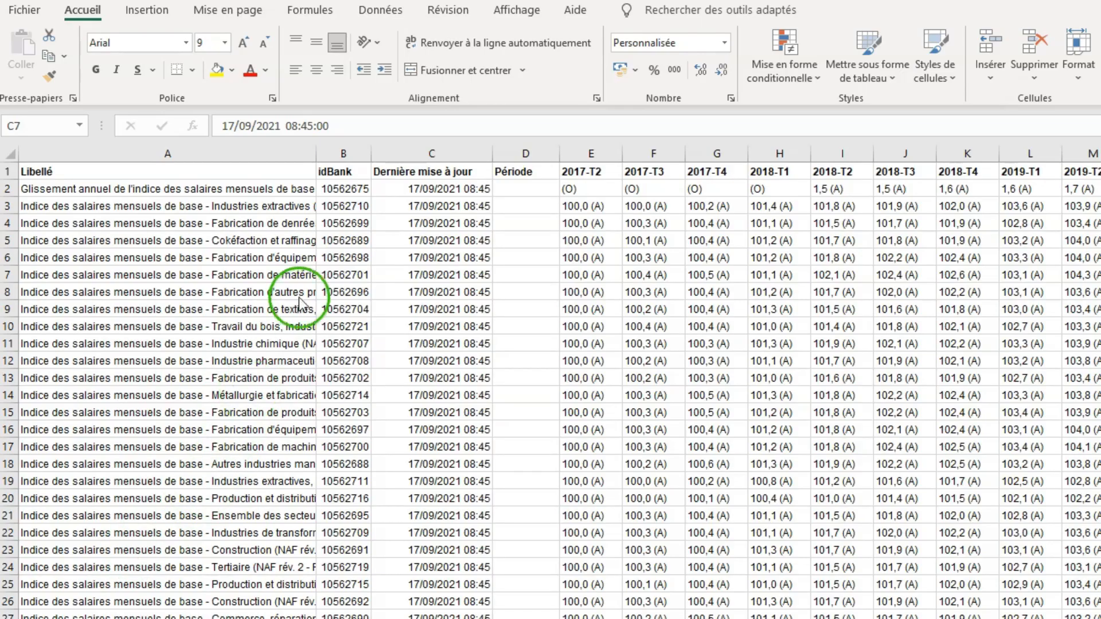
- Add filters to the header row of the monthly base salary index table
{"action": "left_click", "coordinate": [307, 280]}
{"action": "left_click", "coordinate": [299, 315]}
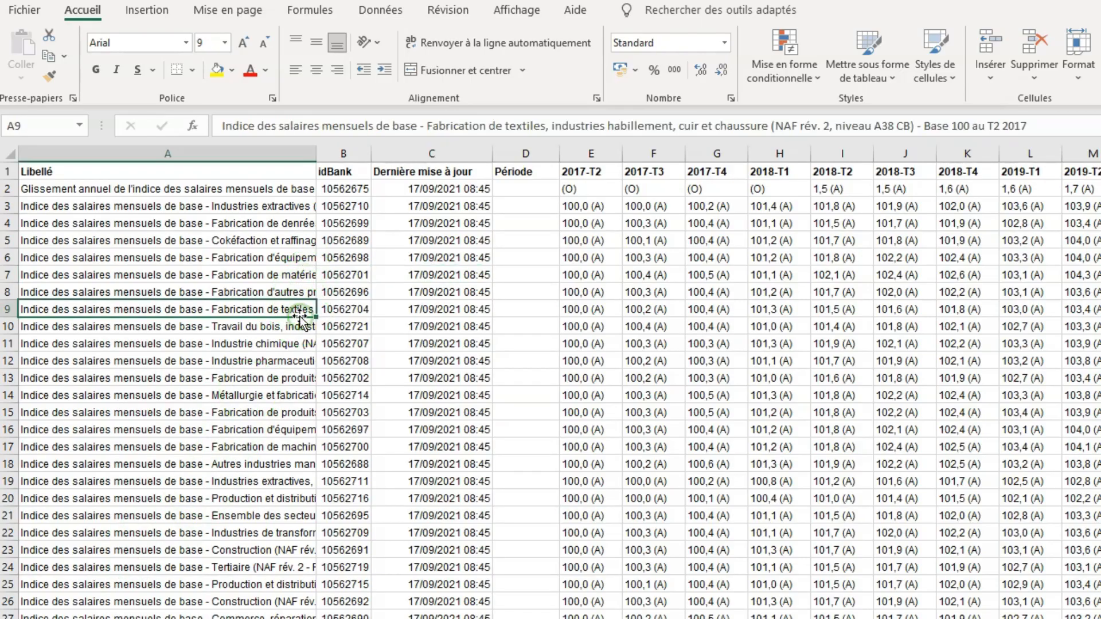
{"action": "key", "text": "ctrl+shift+l"}
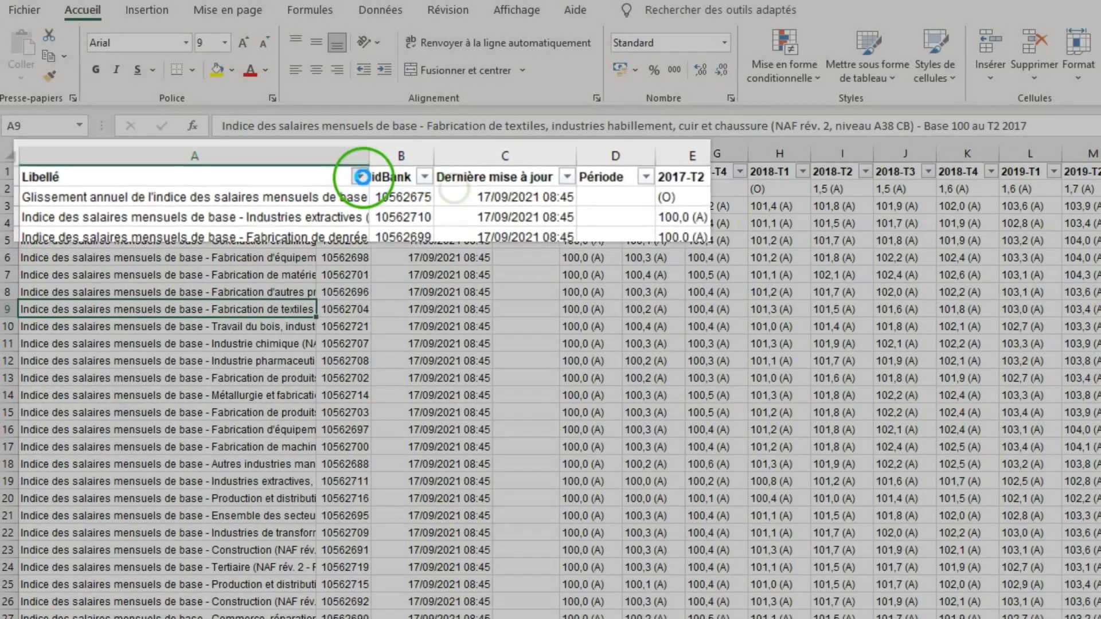
- Inspect the filter options of the Libellé and idBank columns, leaving the data unfiltered
{"action": "left_click", "coordinate": [309, 172]}
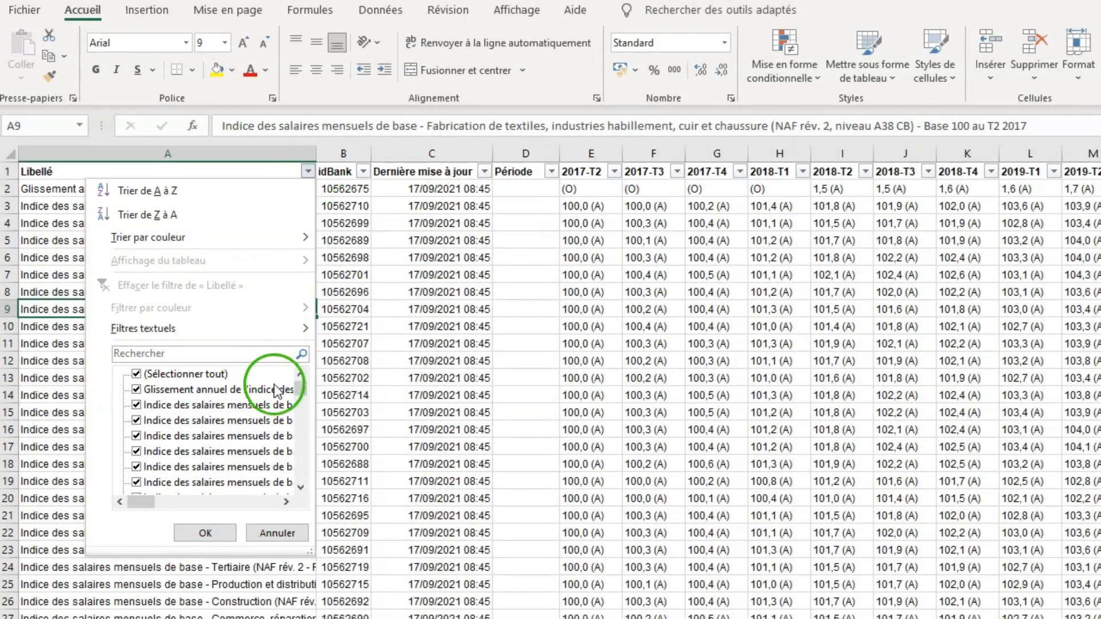
{"action": "left_click", "coordinate": [364, 171]}
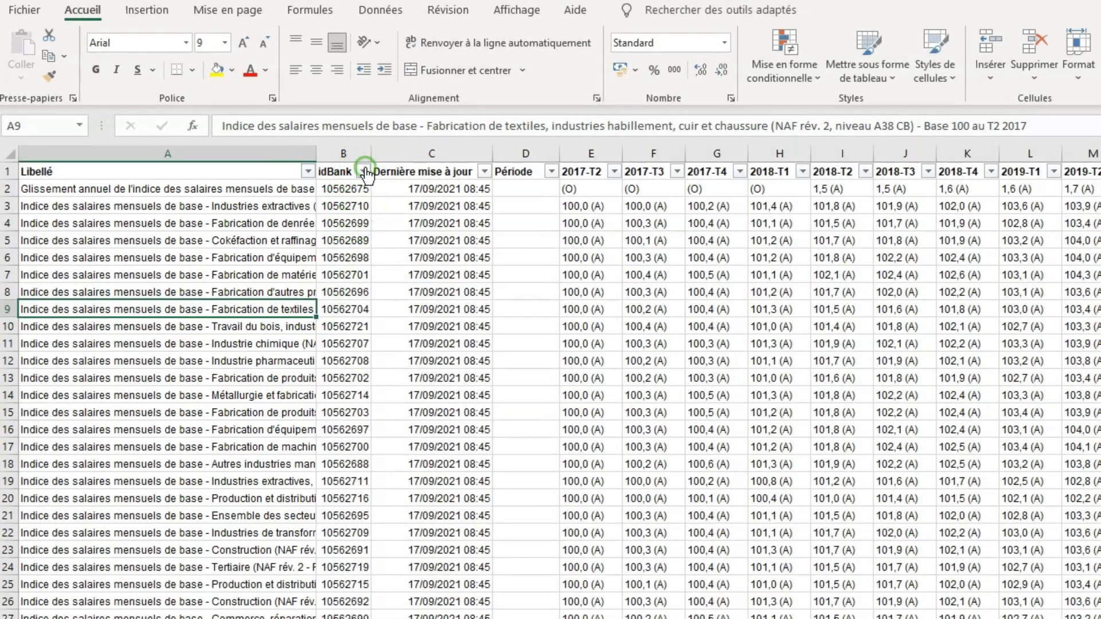
{"action": "left_click", "coordinate": [365, 172]}
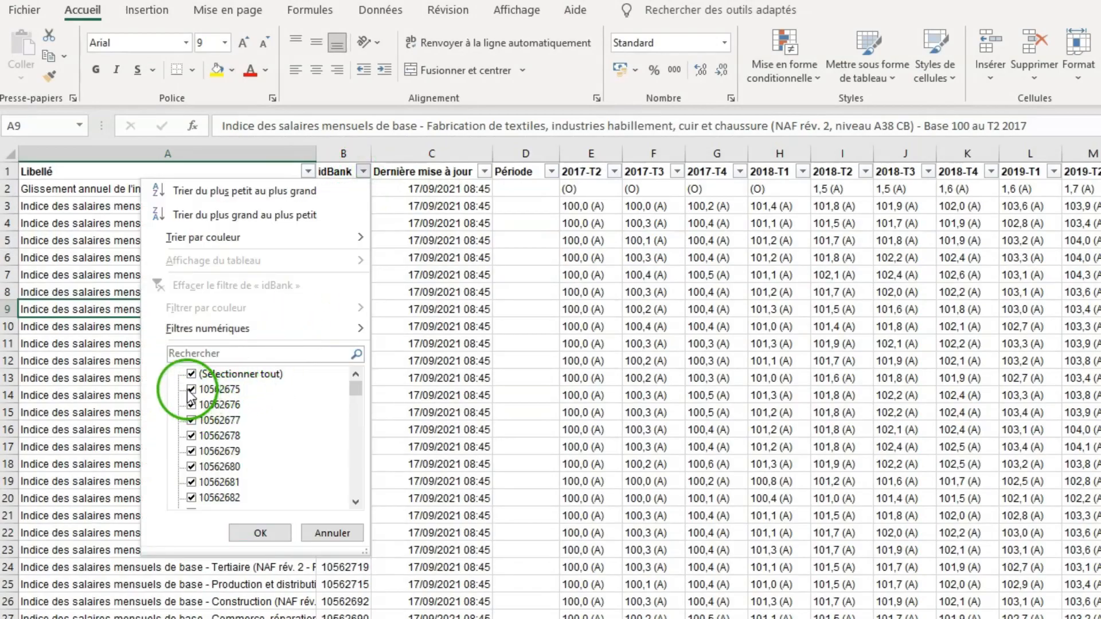
{"action": "left_click", "coordinate": [321, 532]}
{"action": "left_click", "coordinate": [354, 396]}
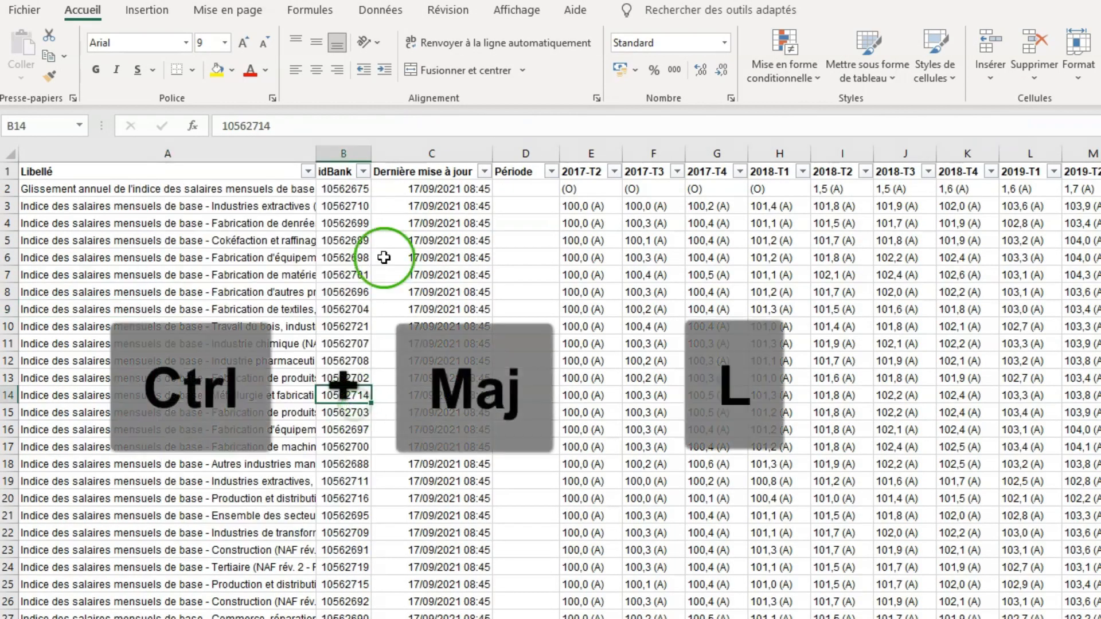
- Remove the filters from the header row of the salary index table
{"action": "left_click", "coordinate": [289, 246]}
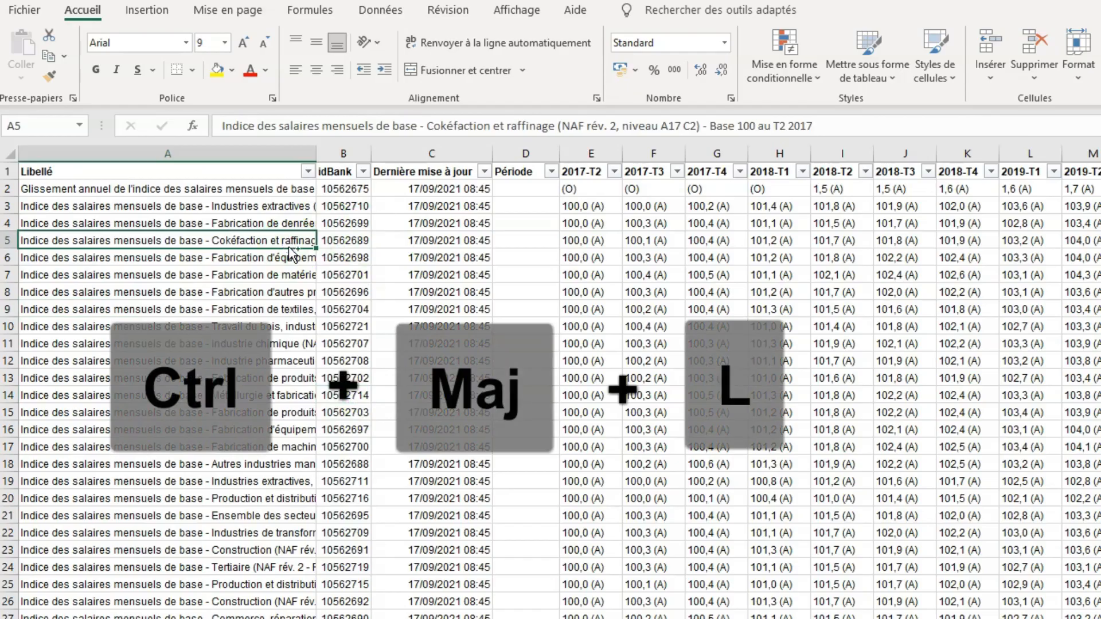
{"action": "key", "text": "ctrl+shift+l"}
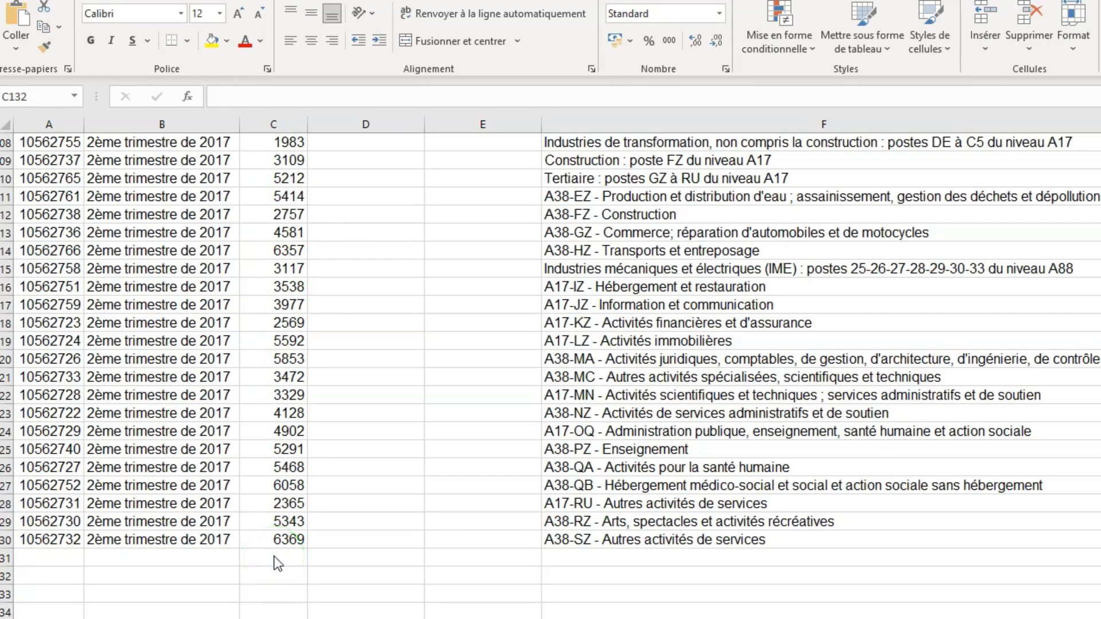
- Insert an automatic sum of C2:C130 in cell C131, below the Salaire column
{"action": "left_click", "coordinate": [283, 571]}
{"action": "left_click", "coordinate": [276, 555]}
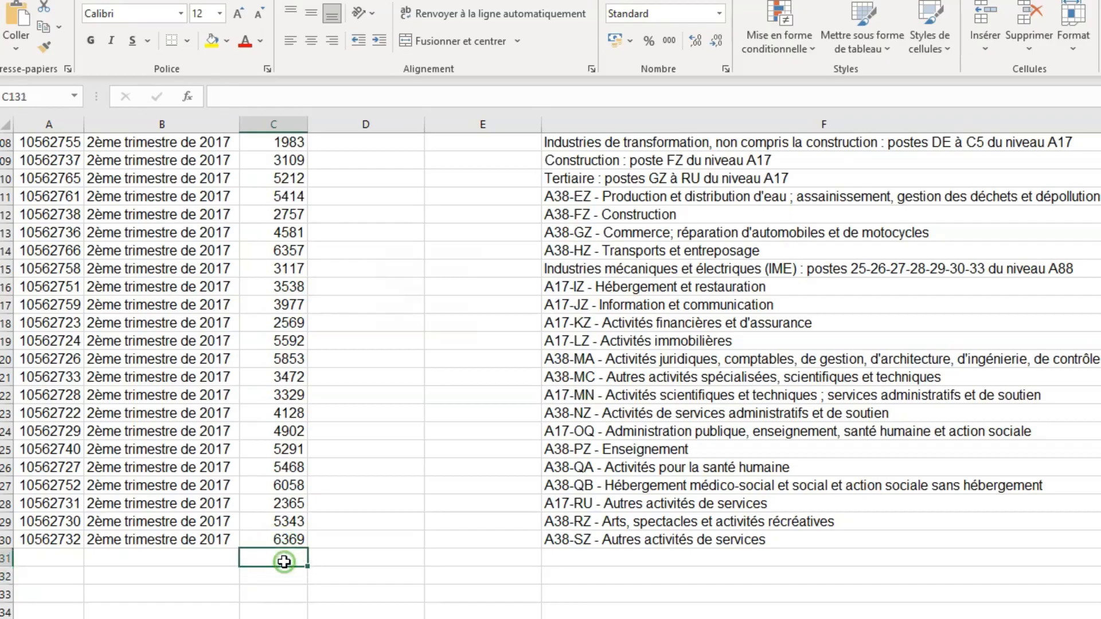
{"action": "key", "text": "alt+equal"}
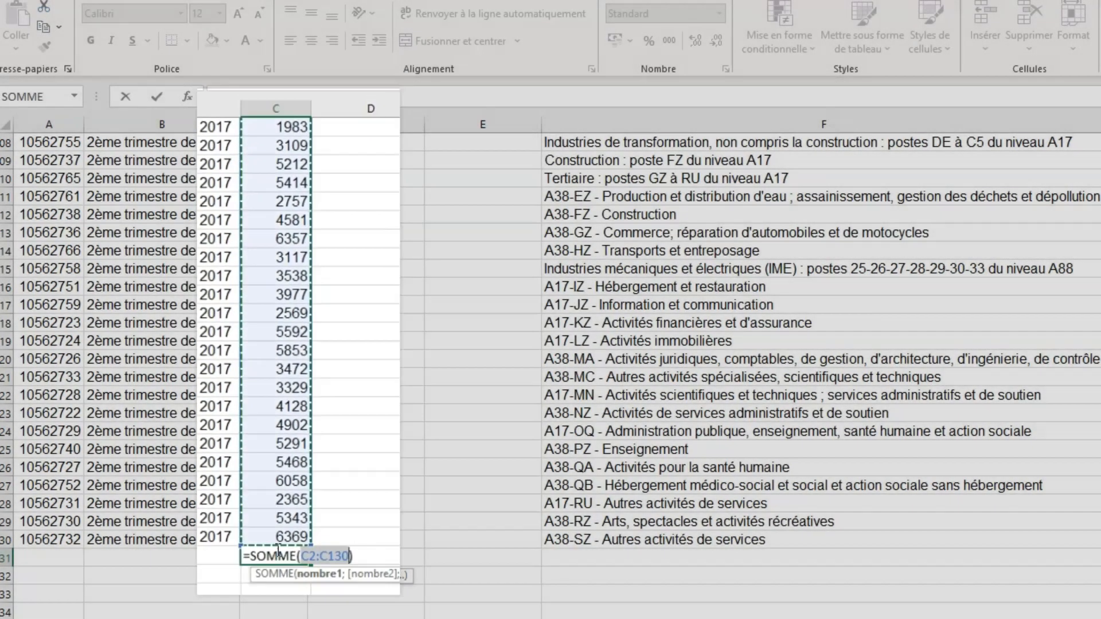
{"action": "key", "text": "Return"}
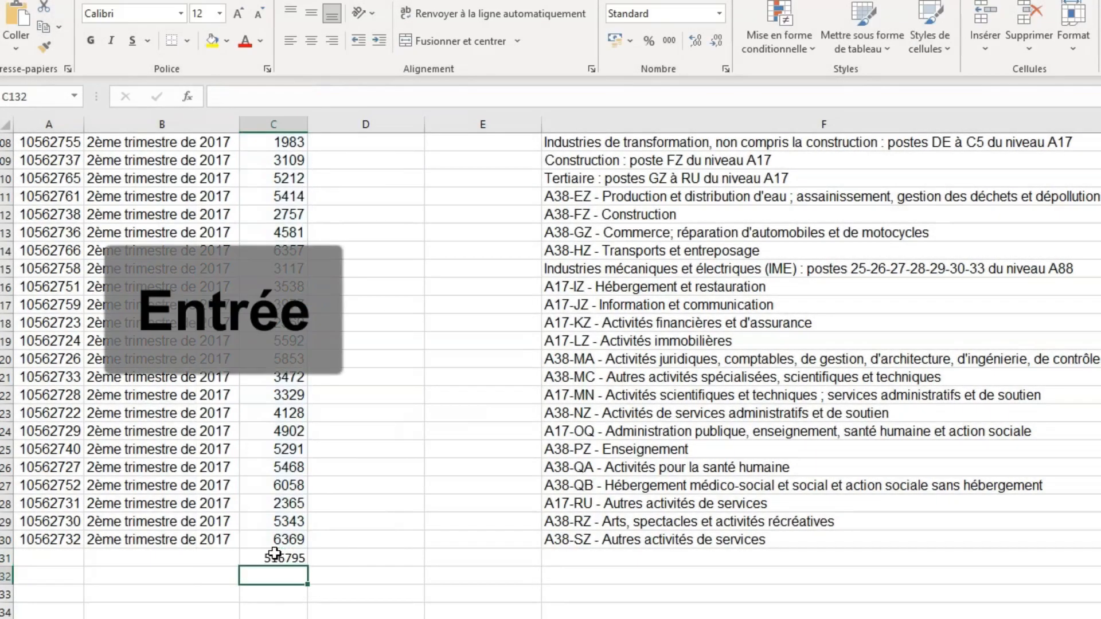
{"action": "left_click", "coordinate": [426, 514]}
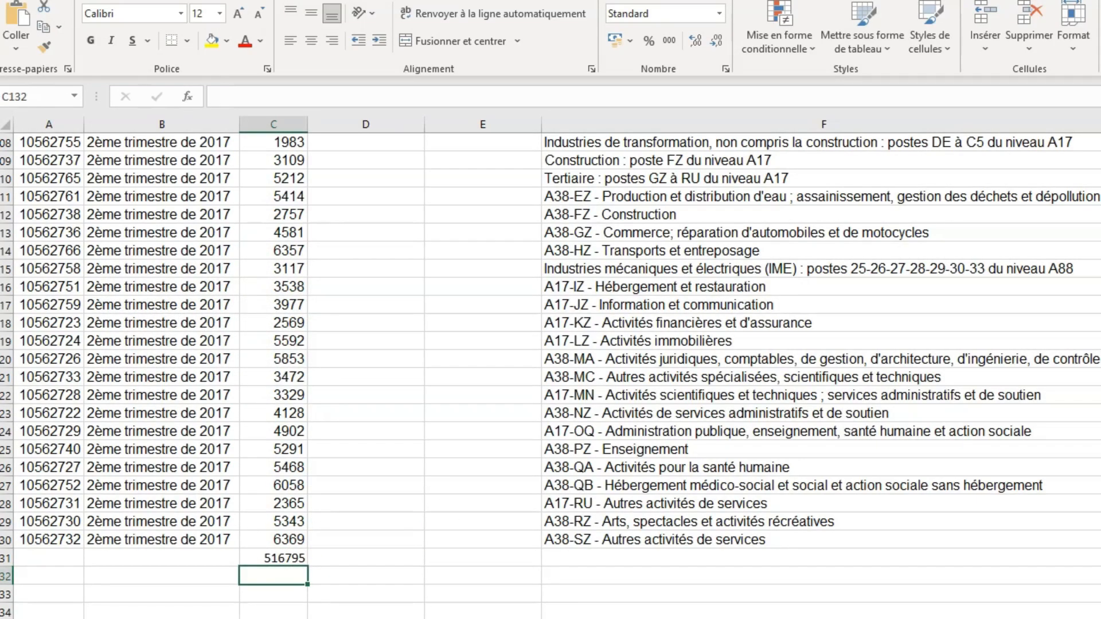
- Insert an automatic sum of C3:D3 in cell E3
{"action": "scroll", "coordinate": [885, 222], "scroll_direction": "up", "scroll_amount": 20}
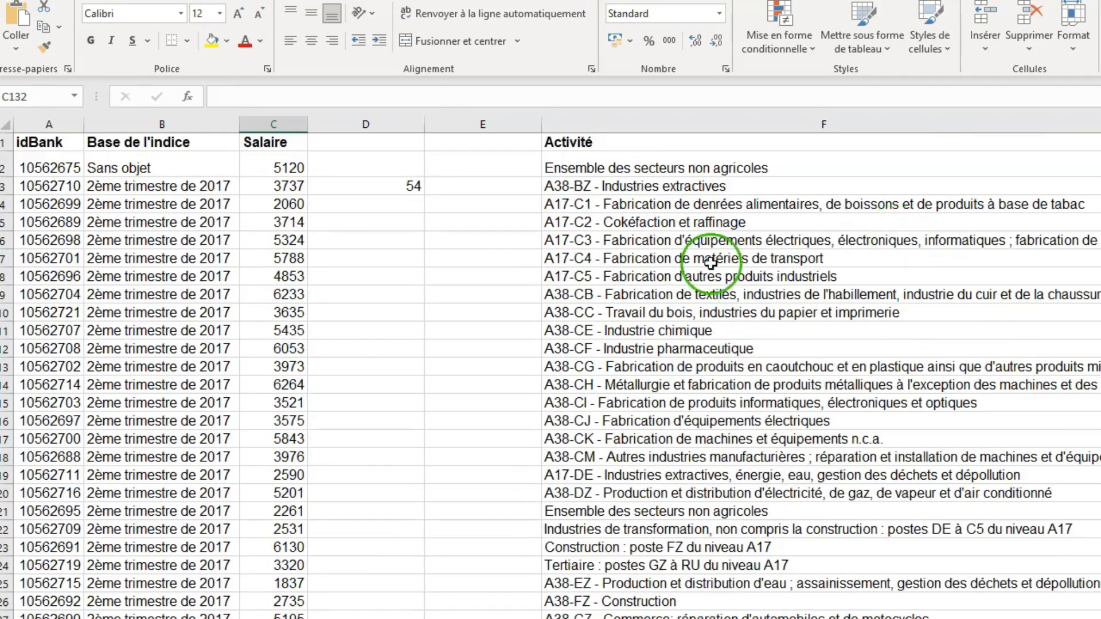
{"action": "left_click", "coordinate": [450, 185]}
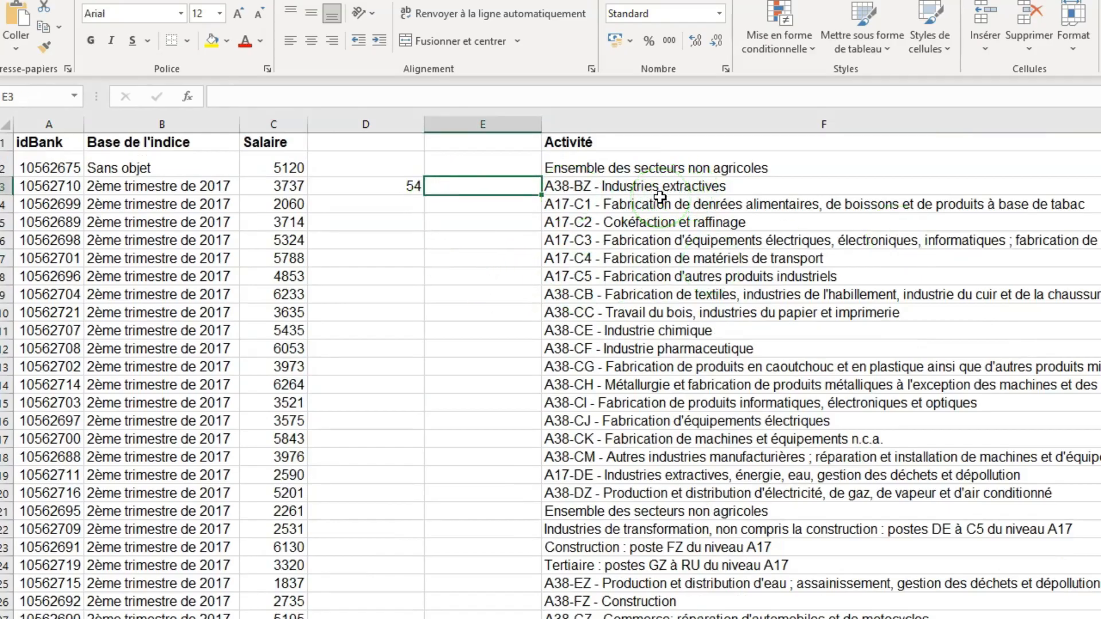
{"action": "key", "text": "alt+equal"}
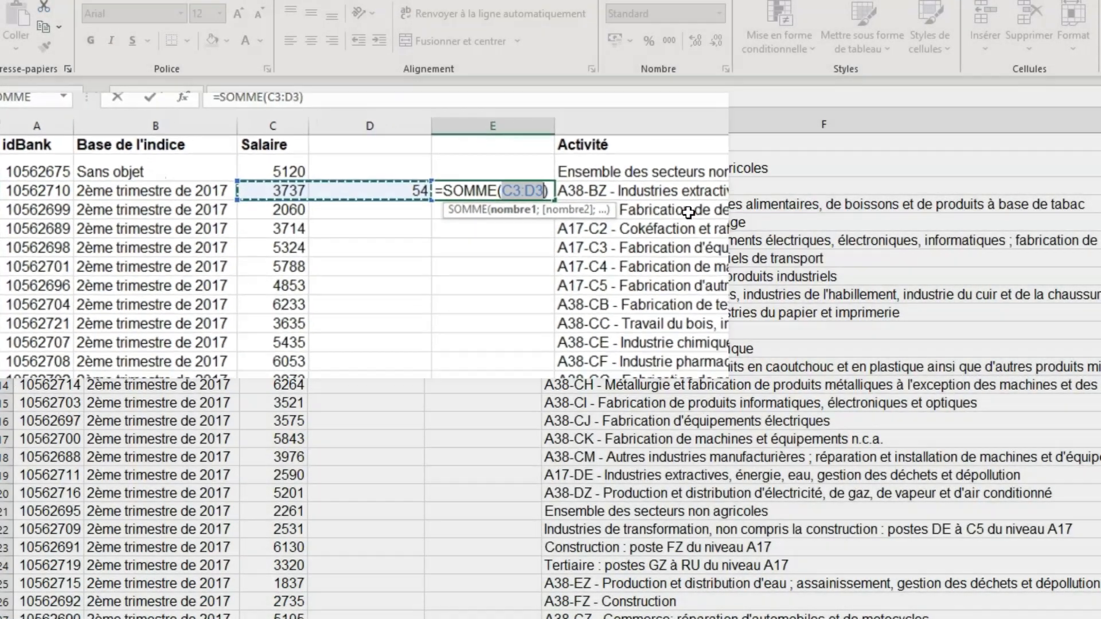
{"action": "key", "text": "Return"}
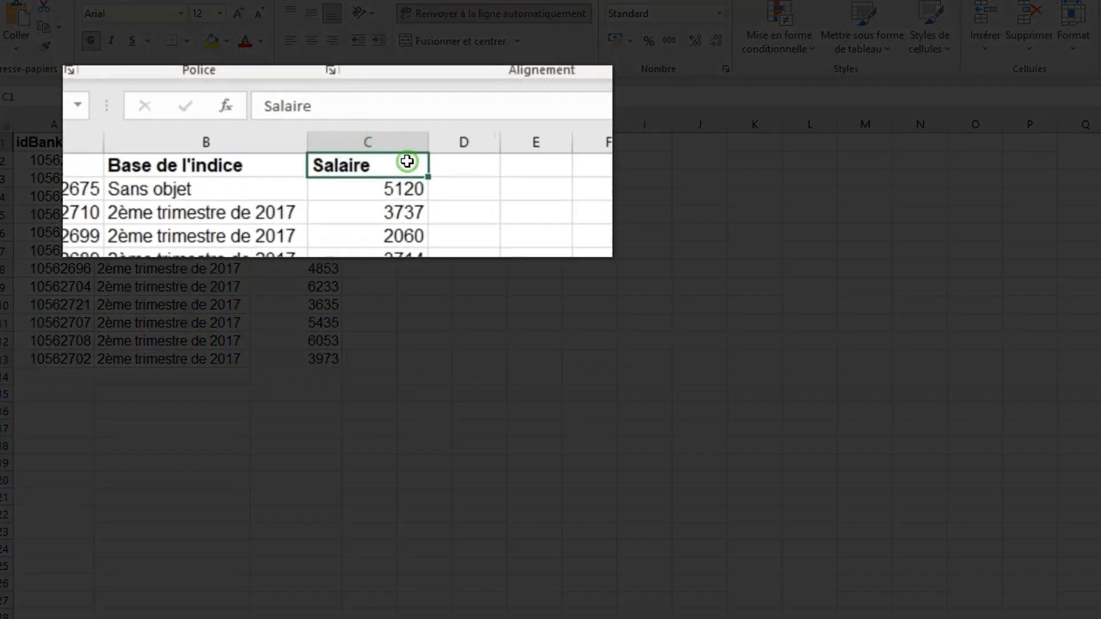
- Add the second line "Net en euros" below "Salaire" within header cell C1
{"action": "double_click", "coordinate": [407, 162]}
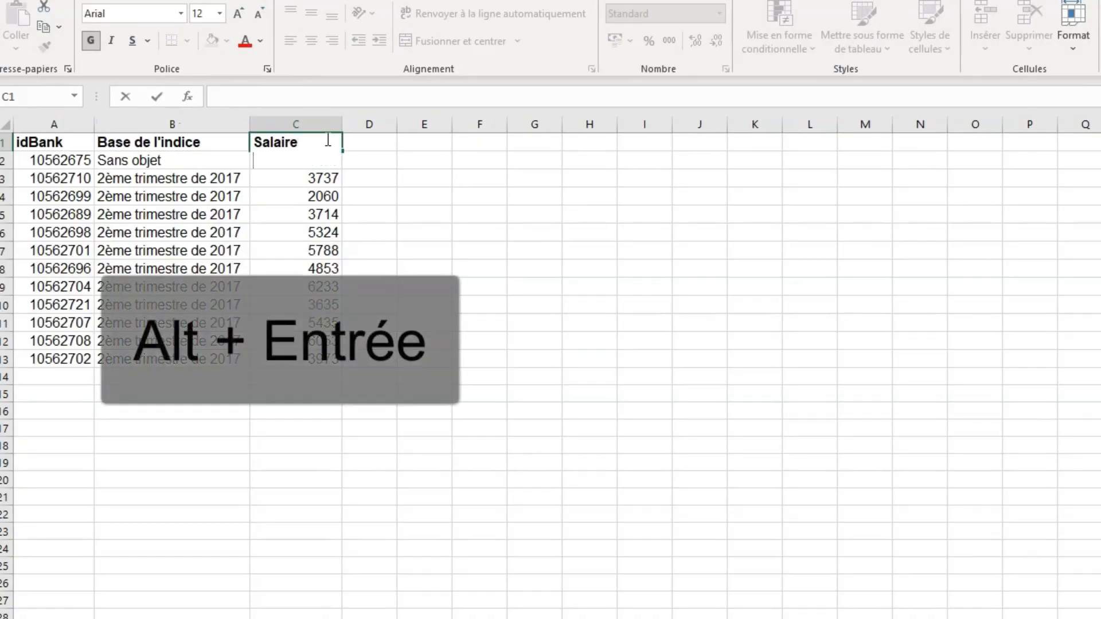
{"action": "type", "text": "Net en euros"}
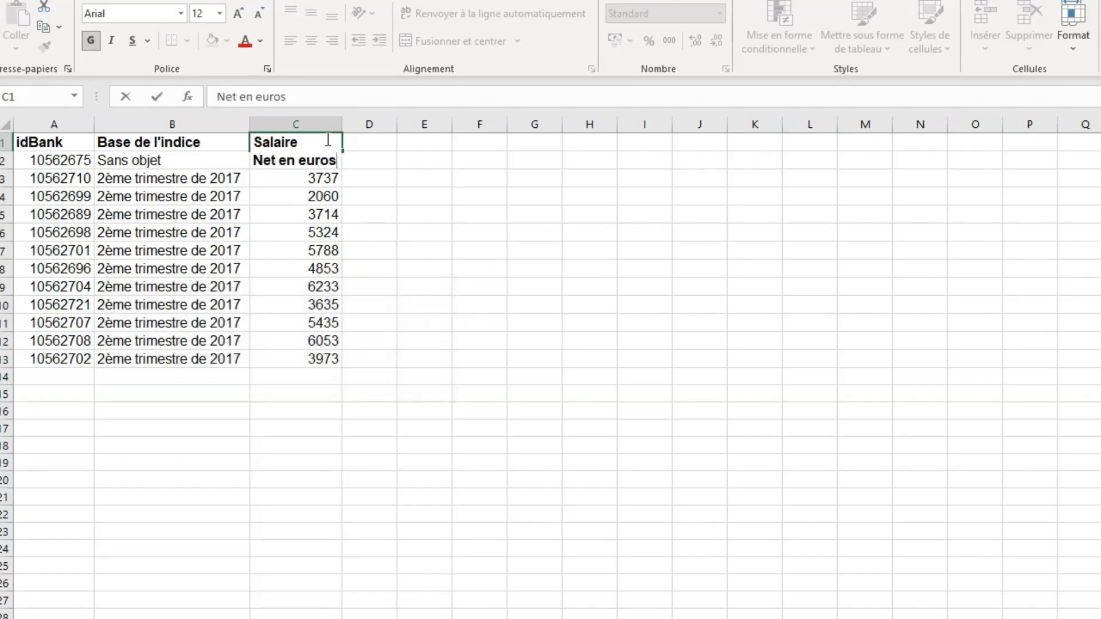
{"action": "key", "text": "Return"}
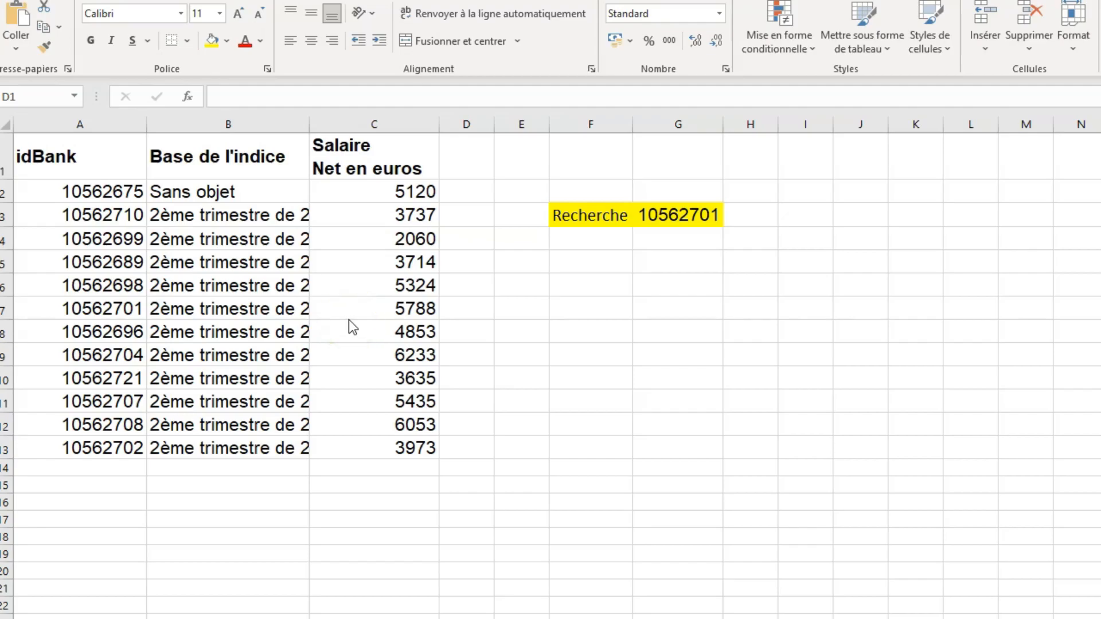
- Find the idBank value from cell G3 in the table and select its record across columns A to C
{"action": "left_click", "coordinate": [680, 215]}
{"action": "key", "text": "ctrl+c"}
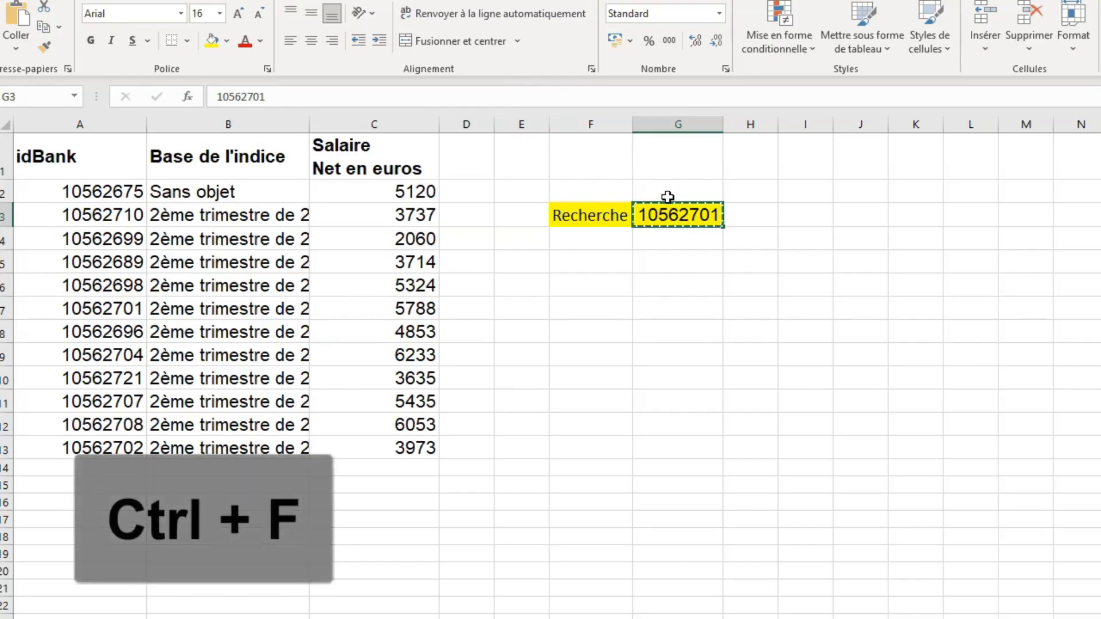
{"action": "key", "text": "ctrl+f"}
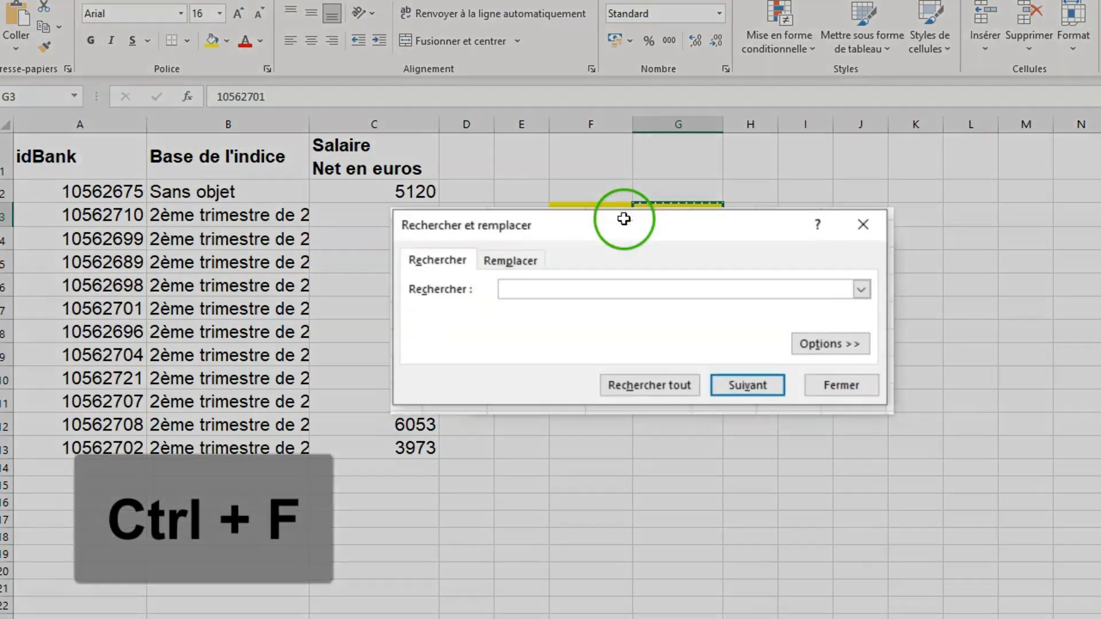
{"action": "key", "text": "ctrl+v"}
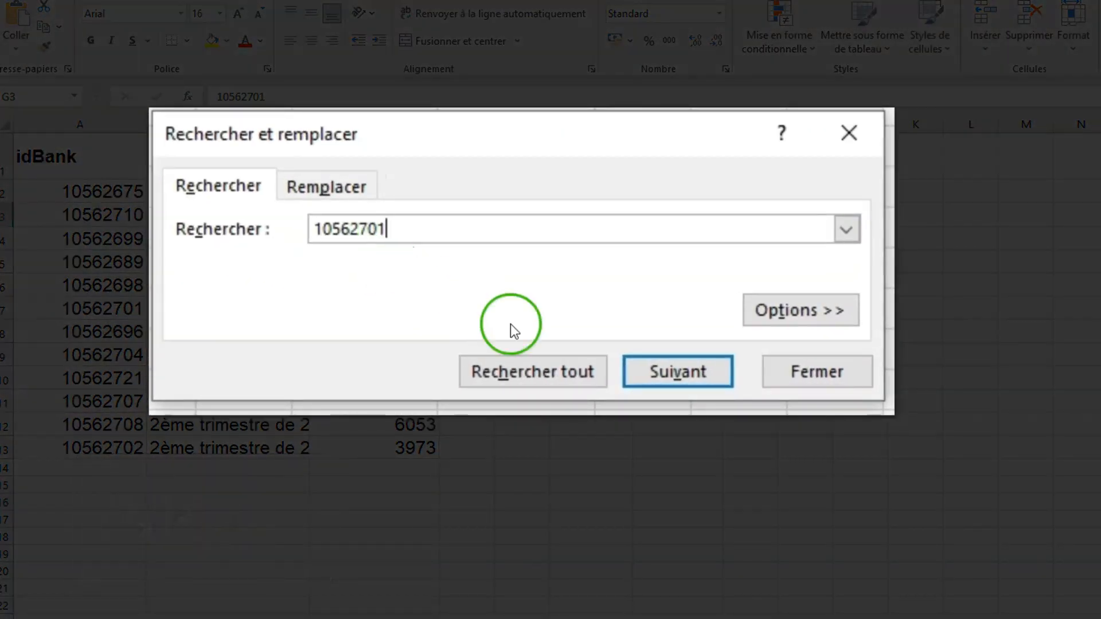
{"action": "left_click", "coordinate": [678, 372]}
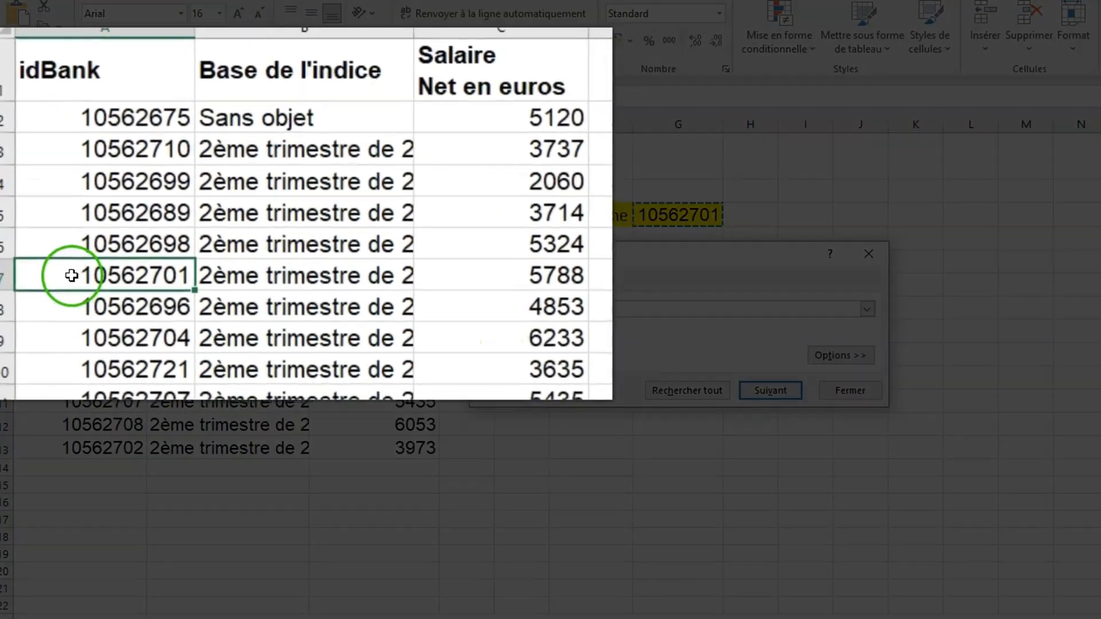
{"action": "left_click_drag", "start_coordinate": [76, 308], "coordinate": [378, 309]}
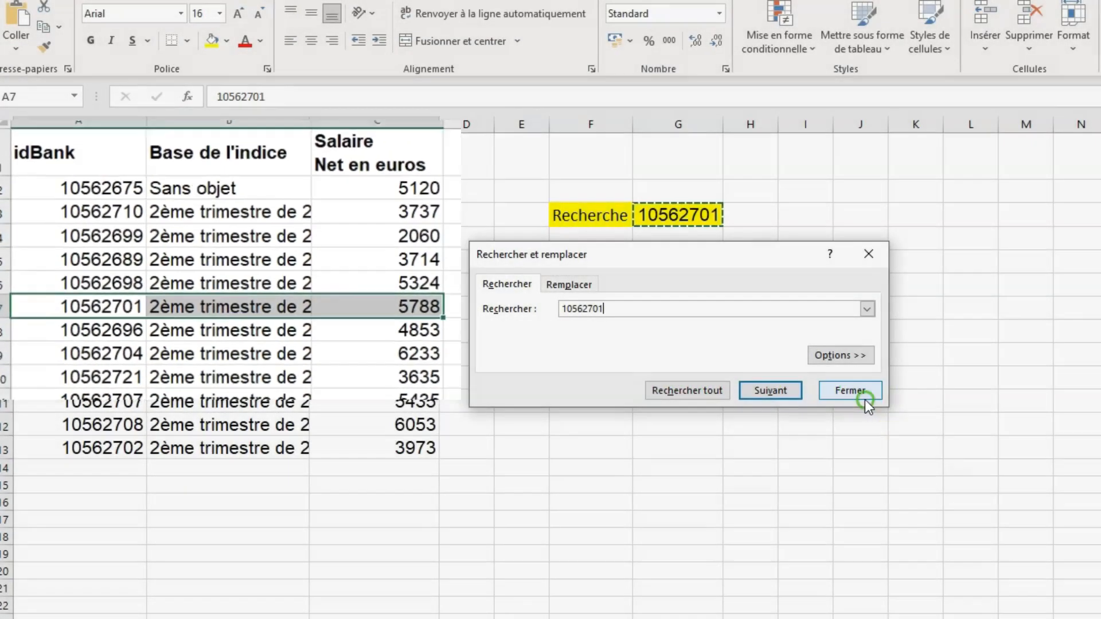
{"action": "left_click", "coordinate": [848, 392]}
- Start a Replace operation for the idBank value in G3 and paste the copied value as the replacement
{"action": "left_click", "coordinate": [693, 213]}
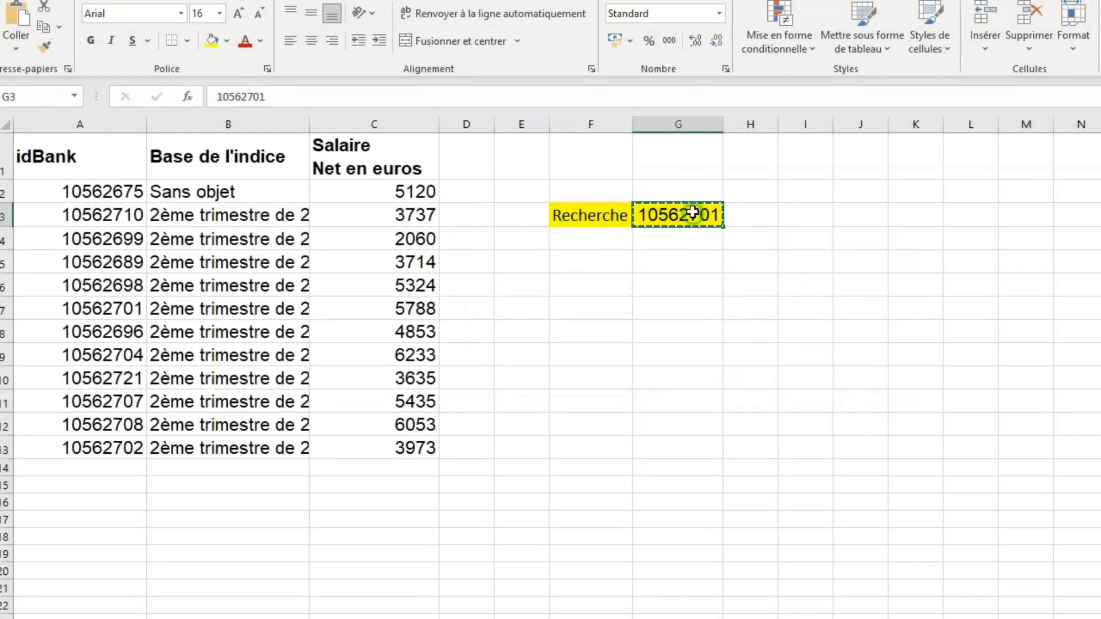
{"action": "key", "text": "ctrl+h"}
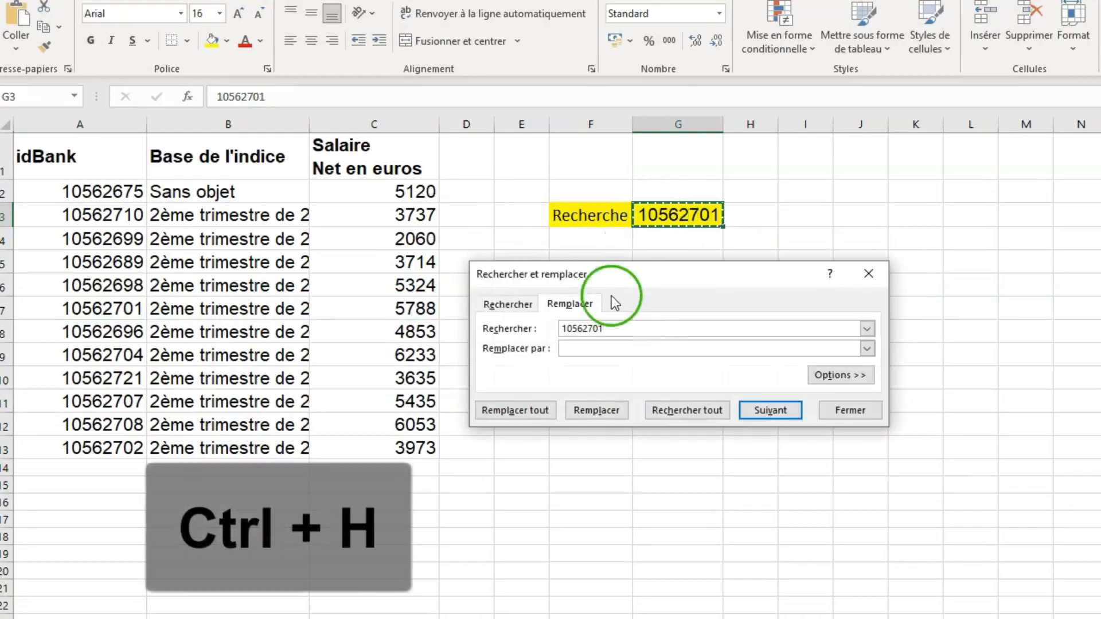
{"action": "left_click", "coordinate": [597, 344]}
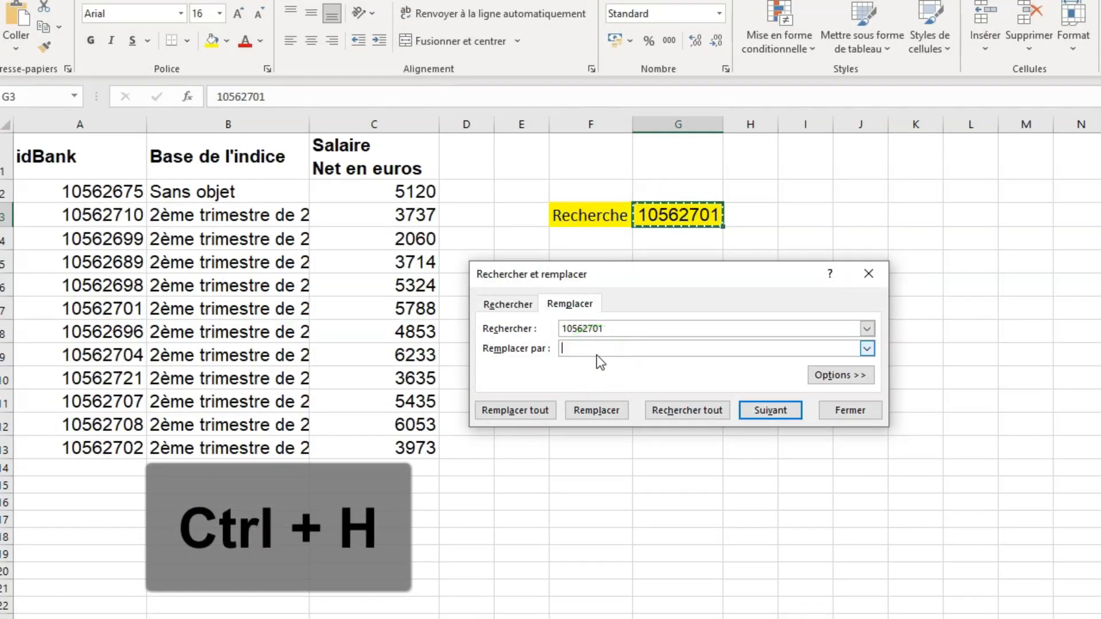
{"action": "key", "text": "ctrl+v"}
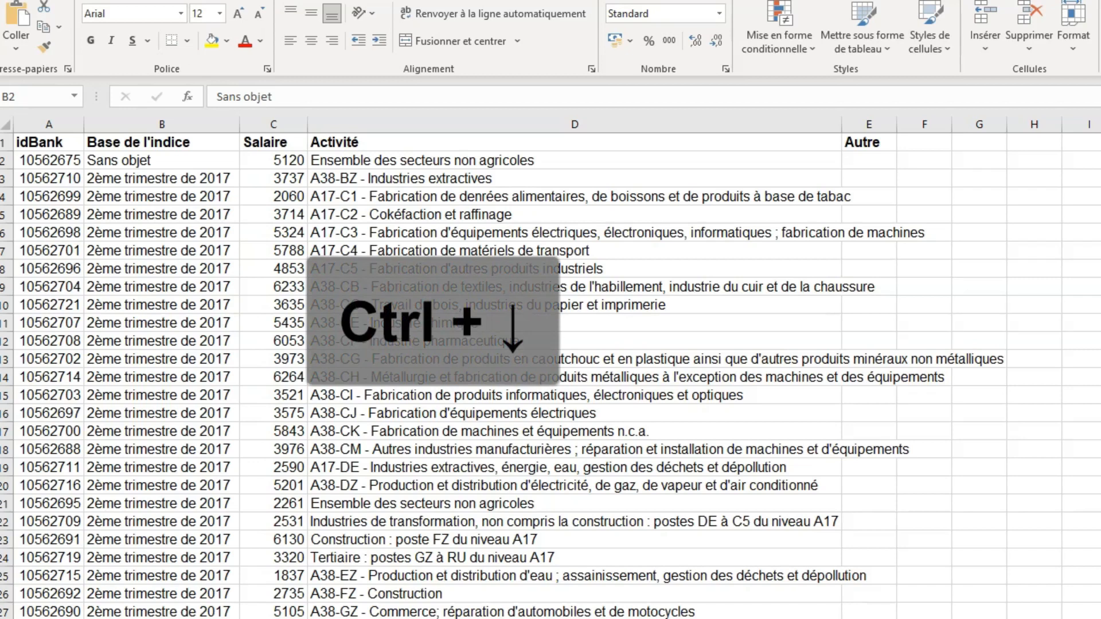
- Jump from cell B2 to the last filled cell of the Base de l'indice column and return to its header
{"action": "left_click", "coordinate": [172, 156]}
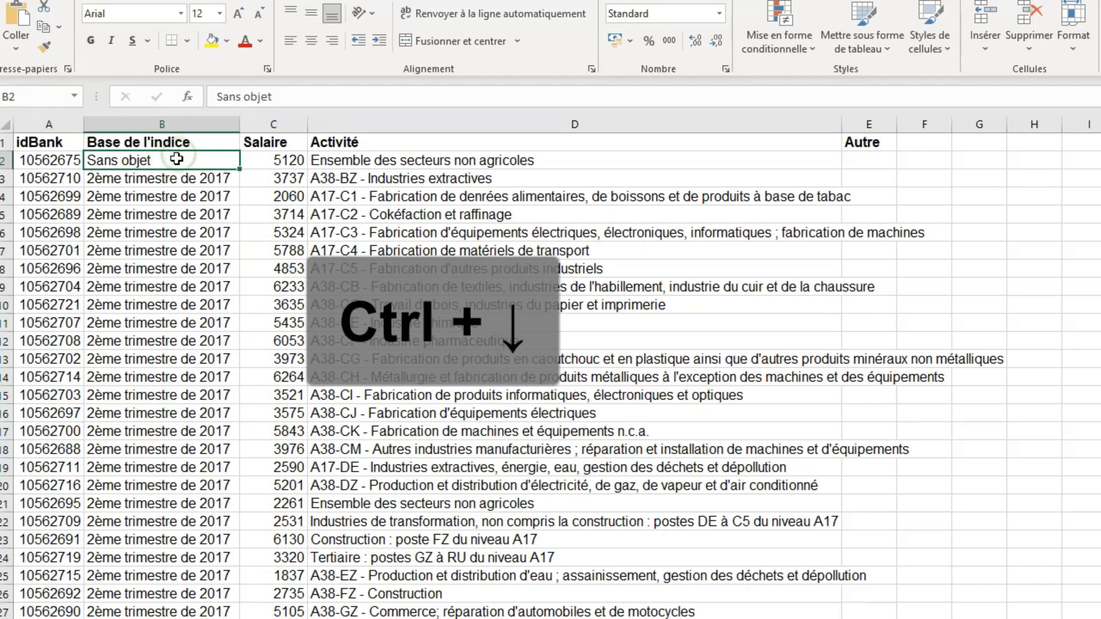
{"action": "key", "text": "ctrl+Down"}
{"action": "key", "text": "Down"}
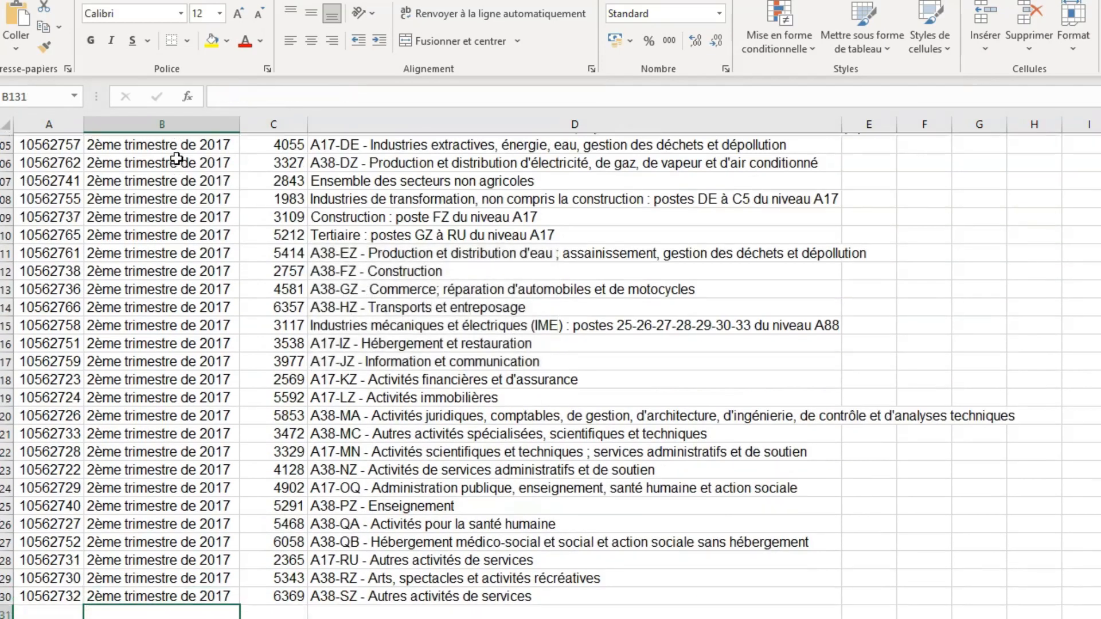
{"action": "key", "text": "Up"}
{"action": "left_click", "coordinate": [176, 185]}
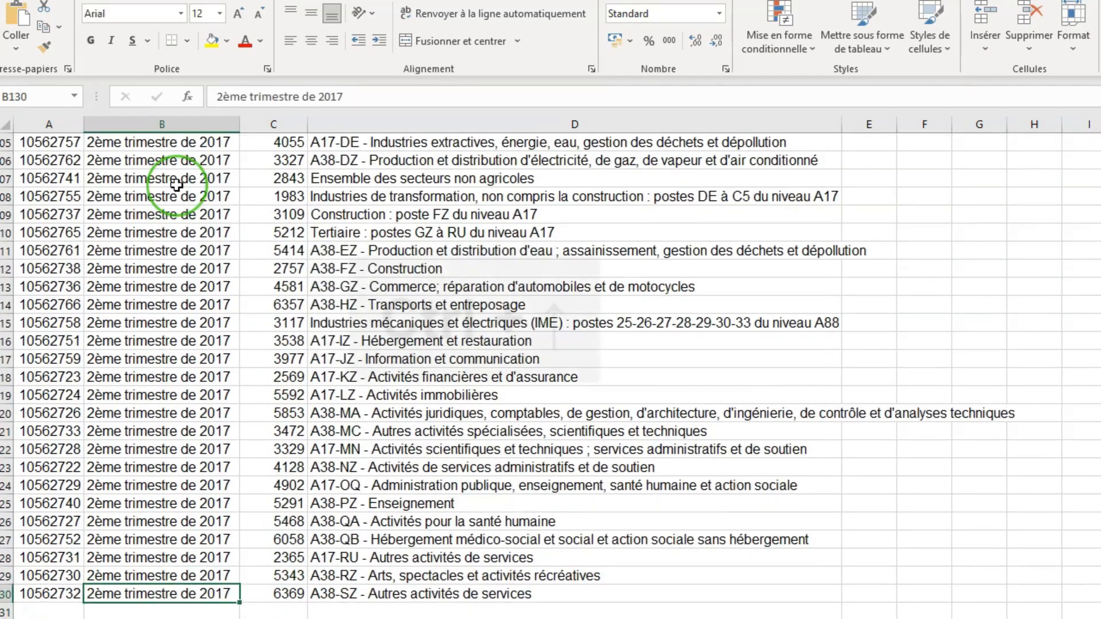
{"action": "key", "text": "ctrl+Up"}
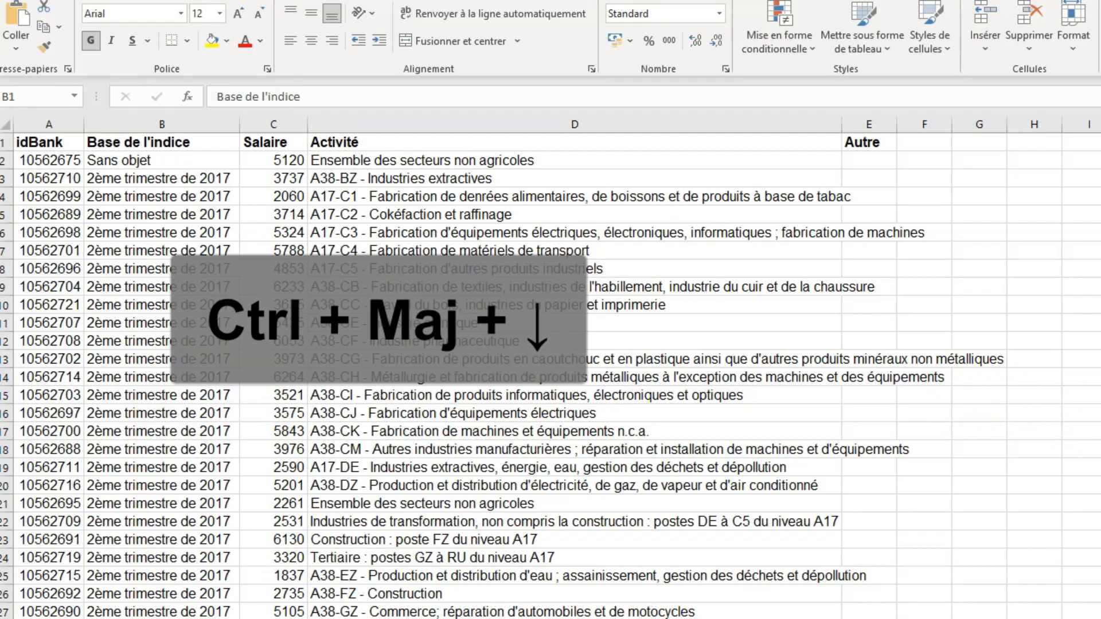
- Select the Base de l'indice column data from header B1 to B130, and collapse the selection back to the header
{"action": "left_click", "coordinate": [190, 142]}
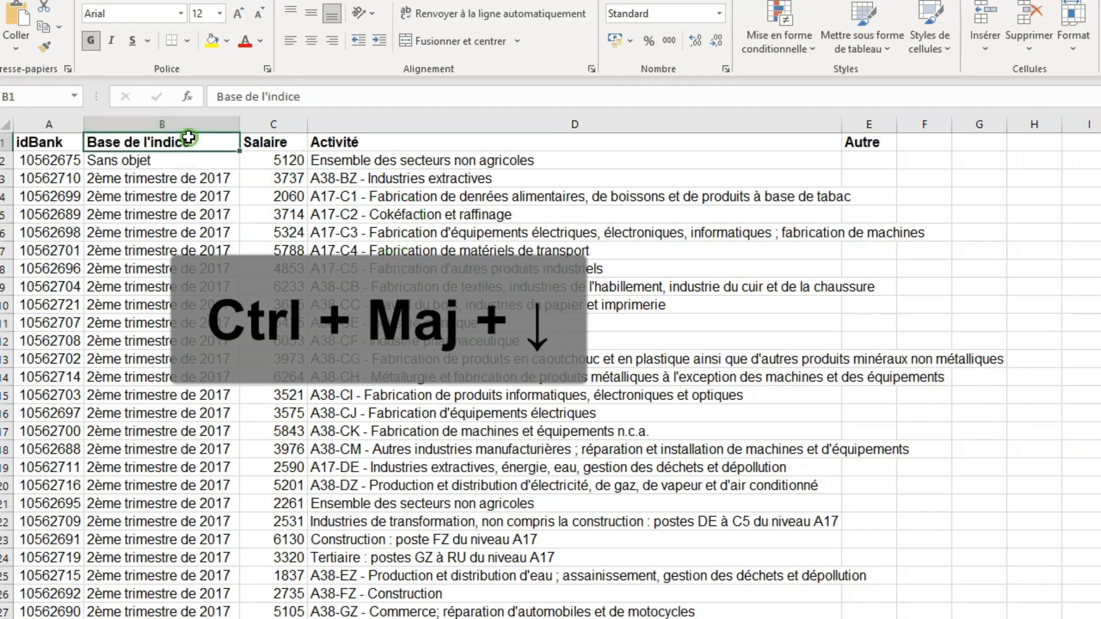
{"action": "key", "text": "ctrl+shift+Down"}
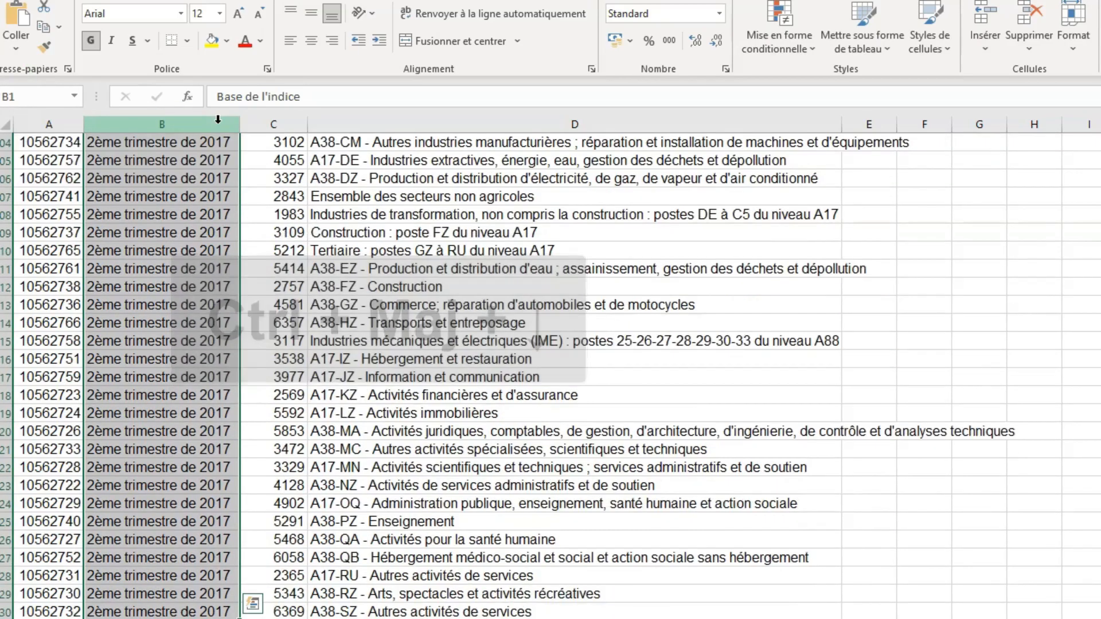
{"action": "key", "text": "ctrl+shift+Up"}
- Go to cell A4 and extend the selection across the filled cells of row 4
{"action": "key", "text": "Down"}
{"action": "key", "text": "Down"}
{"action": "key", "text": "Down"}
{"action": "key", "text": "Left"}
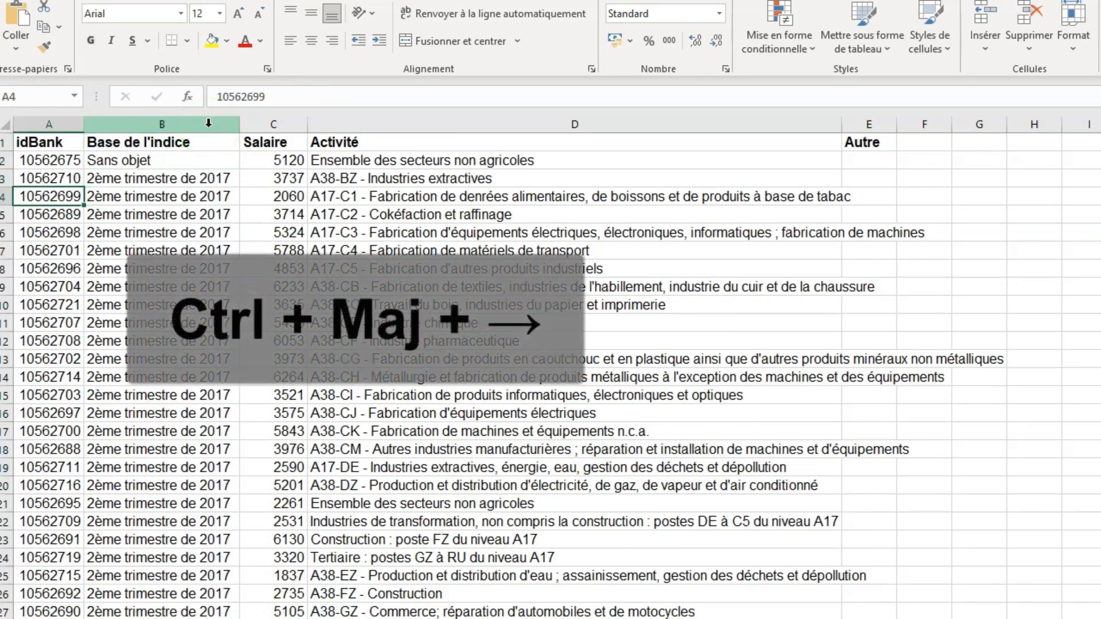
{"action": "key", "text": "ctrl+shift+Right"}
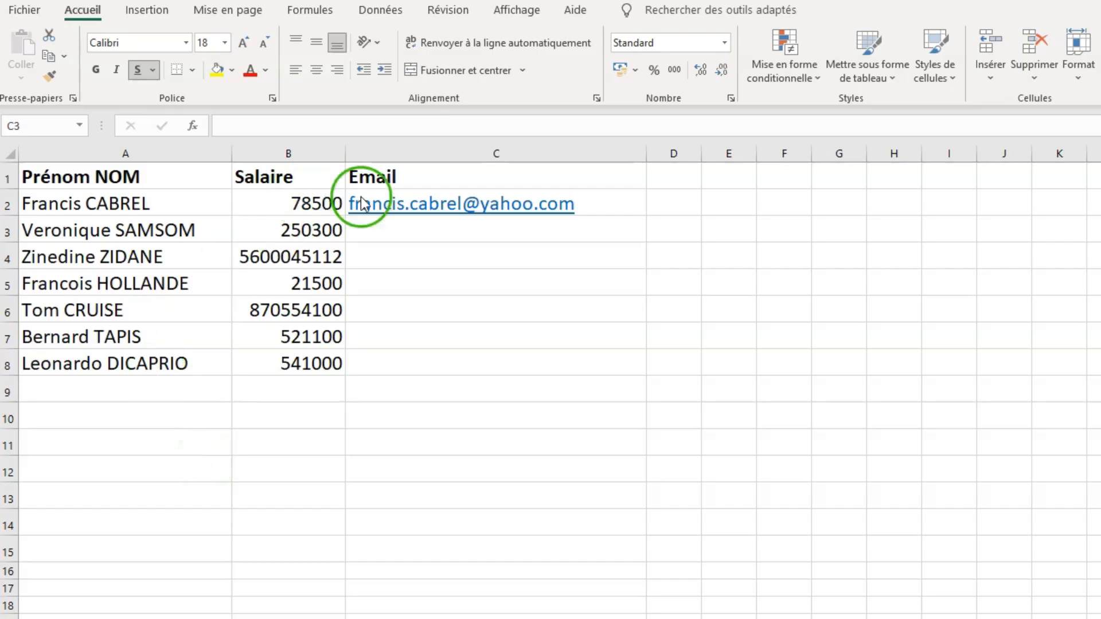
- Flash-fill the Email column through row 8, using the example address in C2 built from the name in A2
{"action": "left_click", "coordinate": [622, 210]}
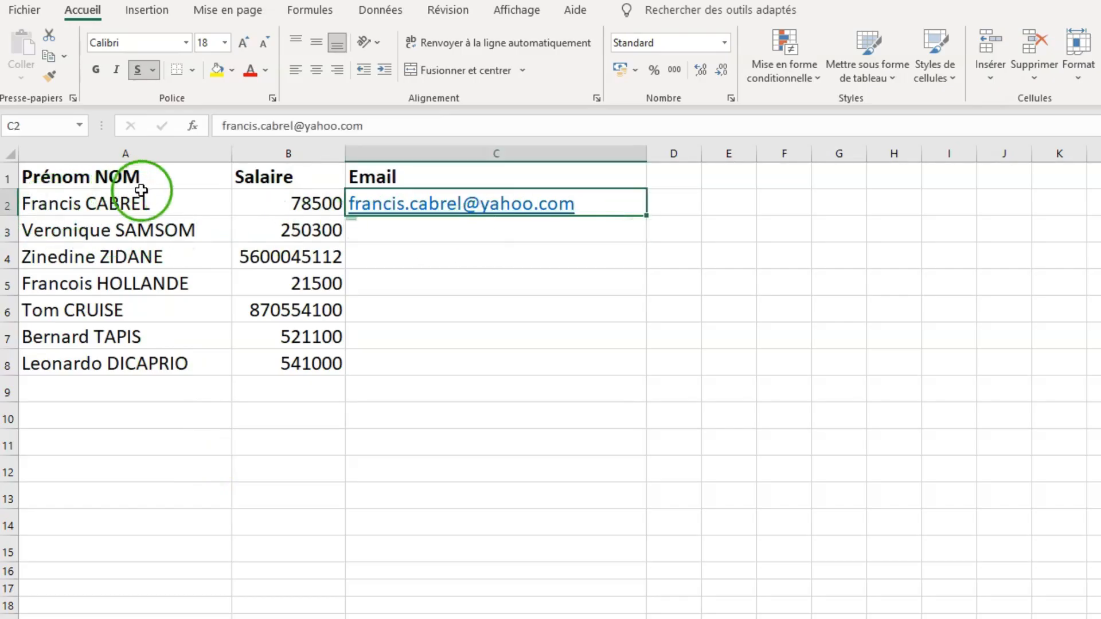
{"action": "left_click", "coordinate": [80, 208]}
{"action": "double_click", "coordinate": [80, 208]}
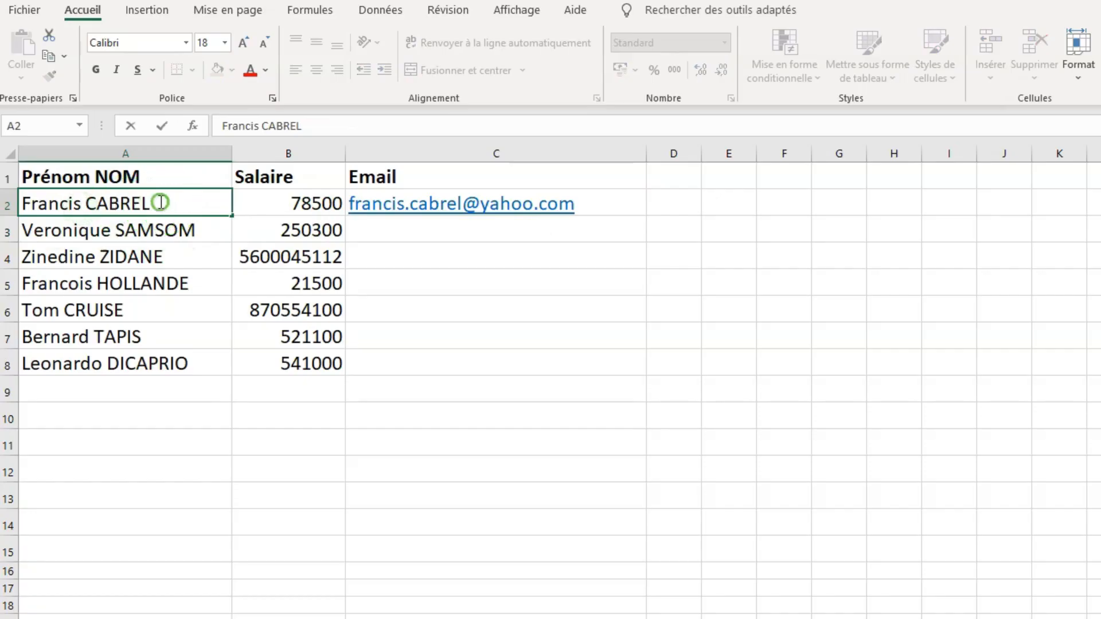
{"action": "left_click_drag", "start_coordinate": [155, 204], "coordinate": [13, 210]}
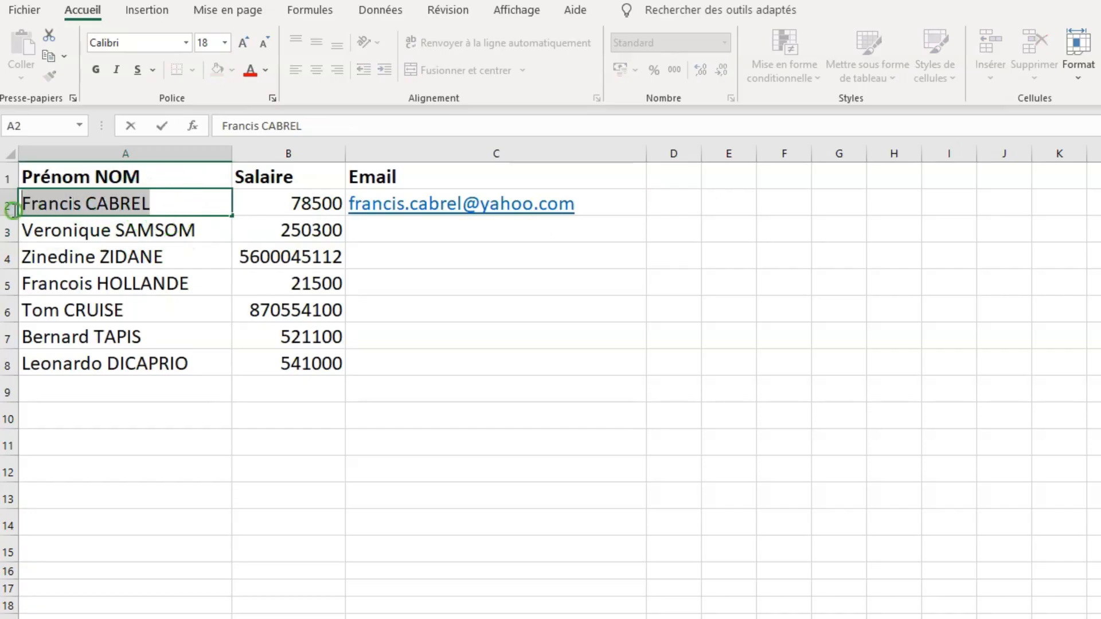
{"action": "left_click", "coordinate": [328, 207]}
{"action": "left_click", "coordinate": [622, 213]}
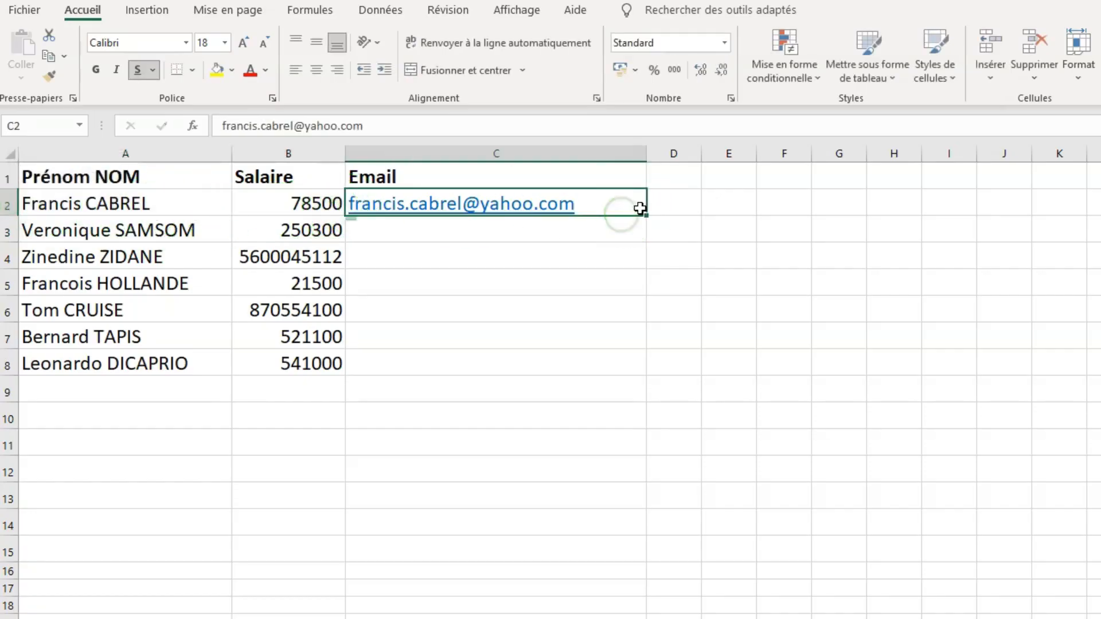
{"action": "key", "text": "ctrl+e"}
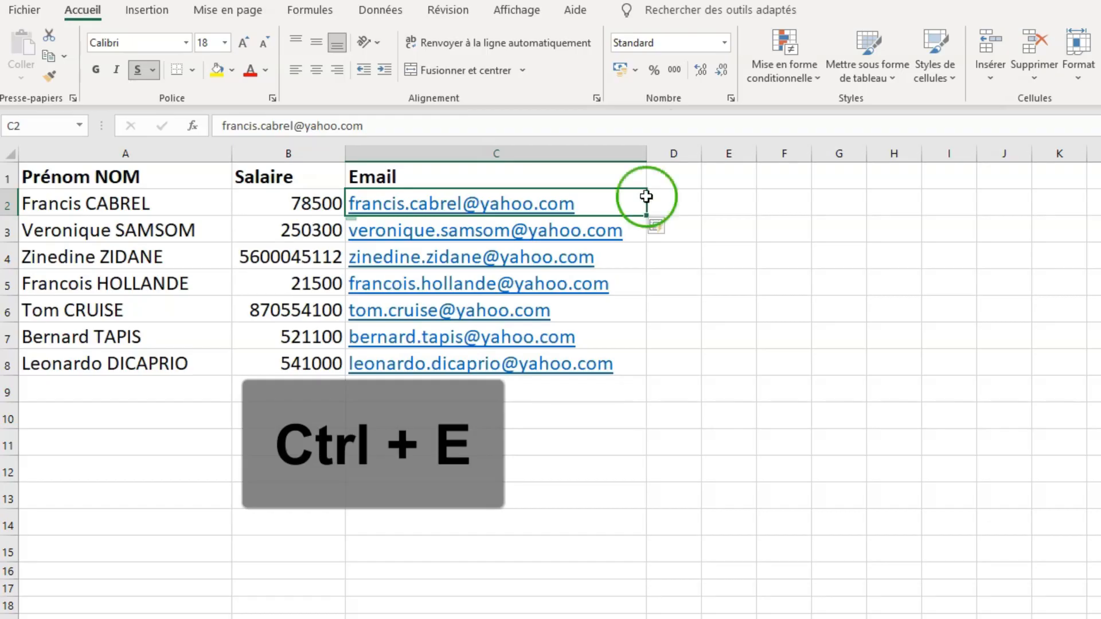
- Select the entire row 3 from cell A3, and the entire Salaire column from cell B3
{"action": "left_click", "coordinate": [68, 230]}
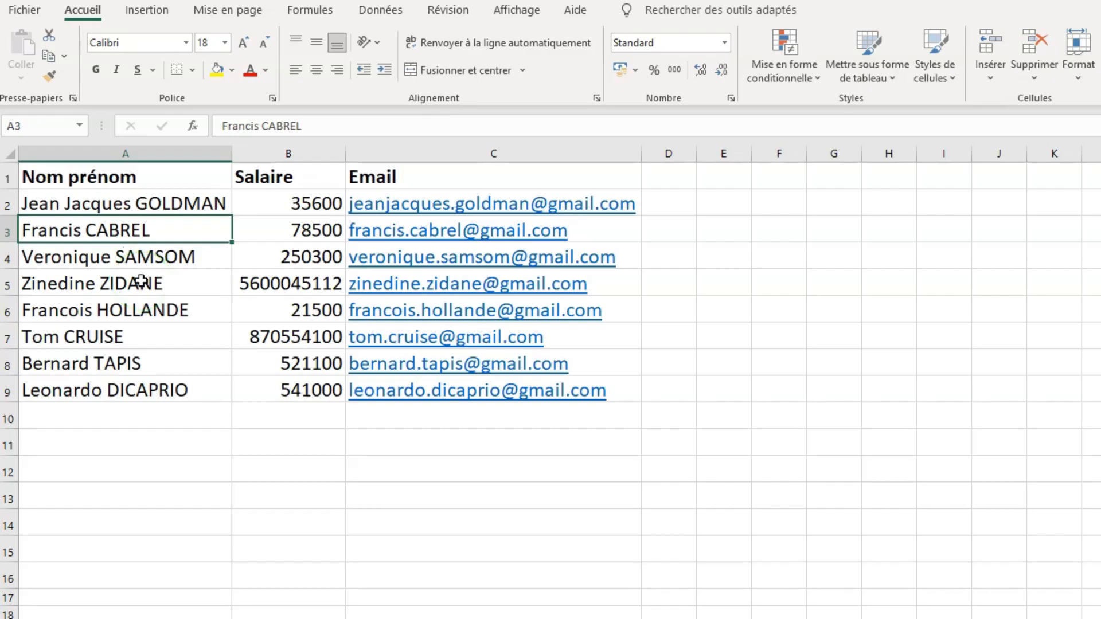
{"action": "key", "text": "shift+space"}
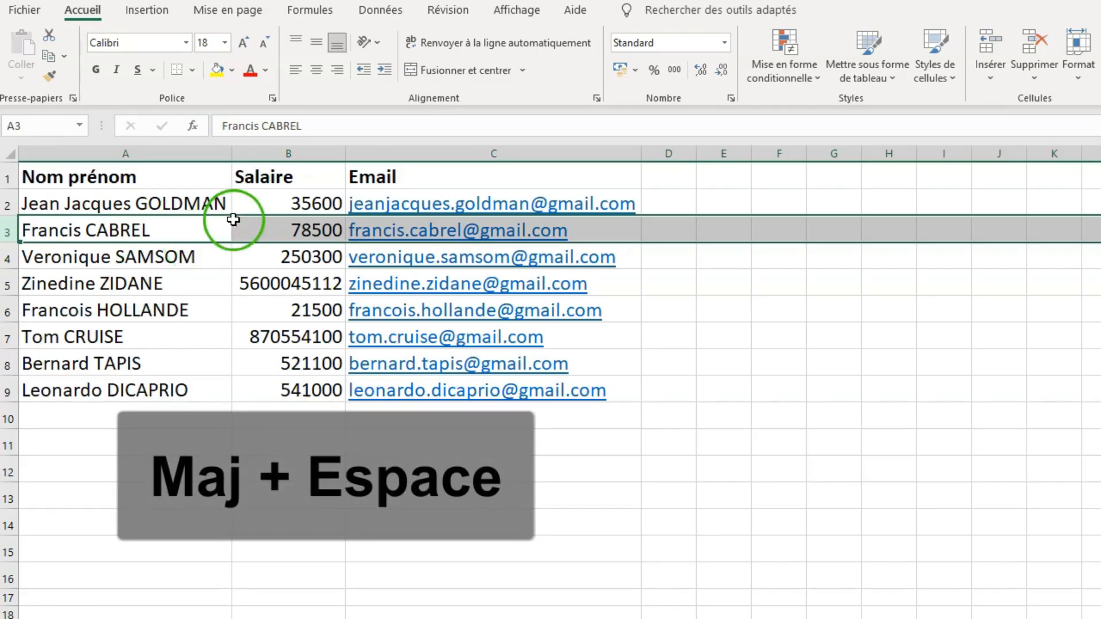
{"action": "left_click", "coordinate": [280, 226]}
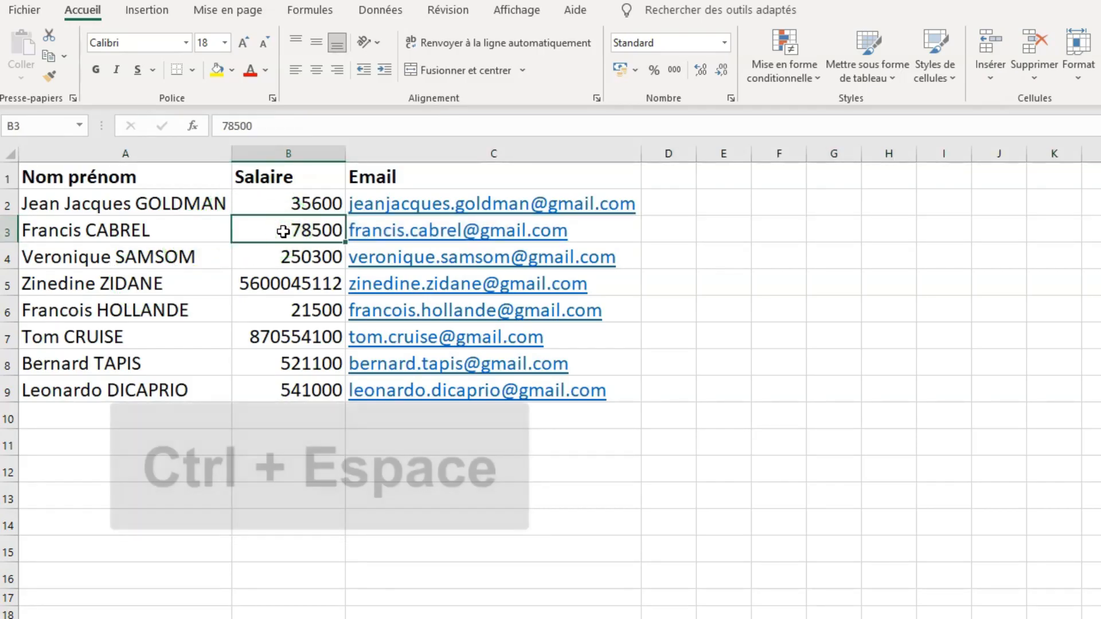
{"action": "key", "text": "ctrl+space"}
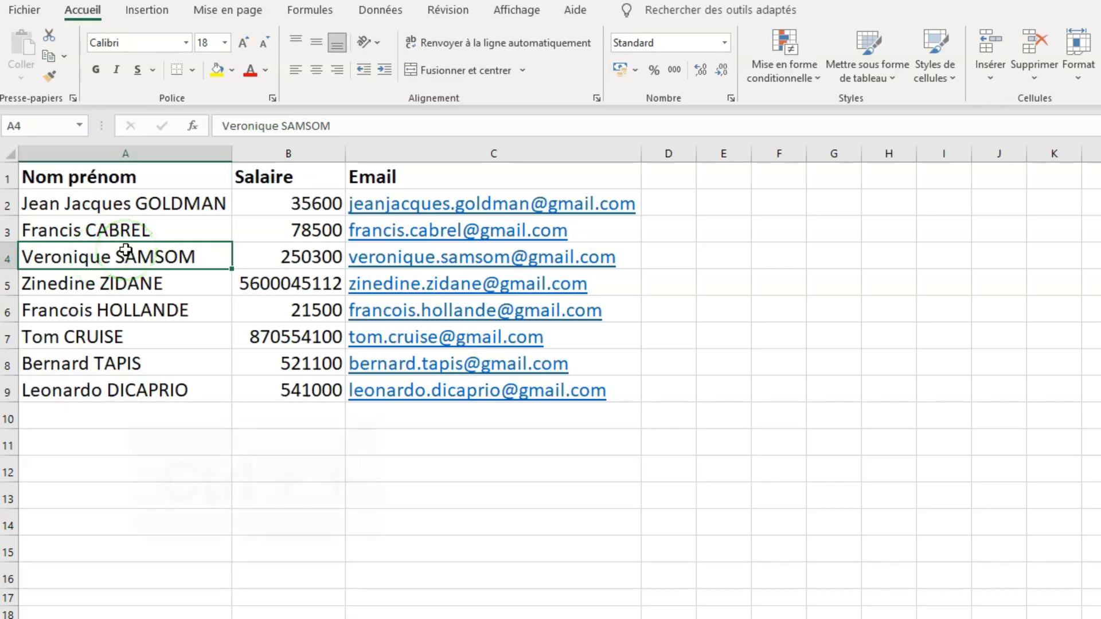
- Insert an entire row at cell A4 with the Ligne entière option, and undo the insertion
{"action": "key", "text": "ctrl+plus"}
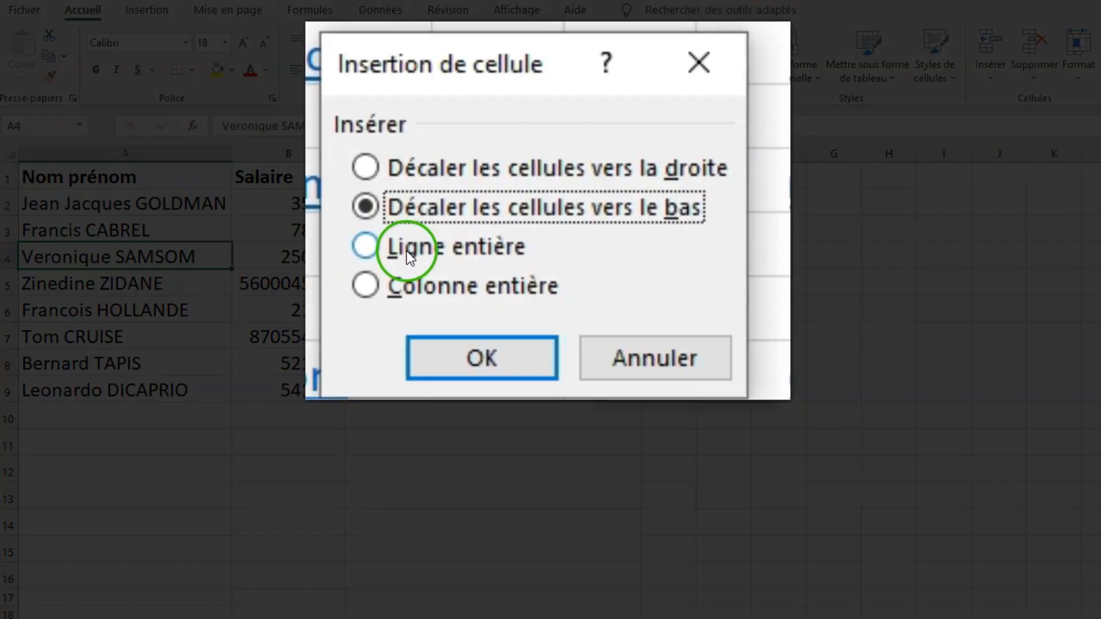
{"action": "left_click", "coordinate": [446, 267]}
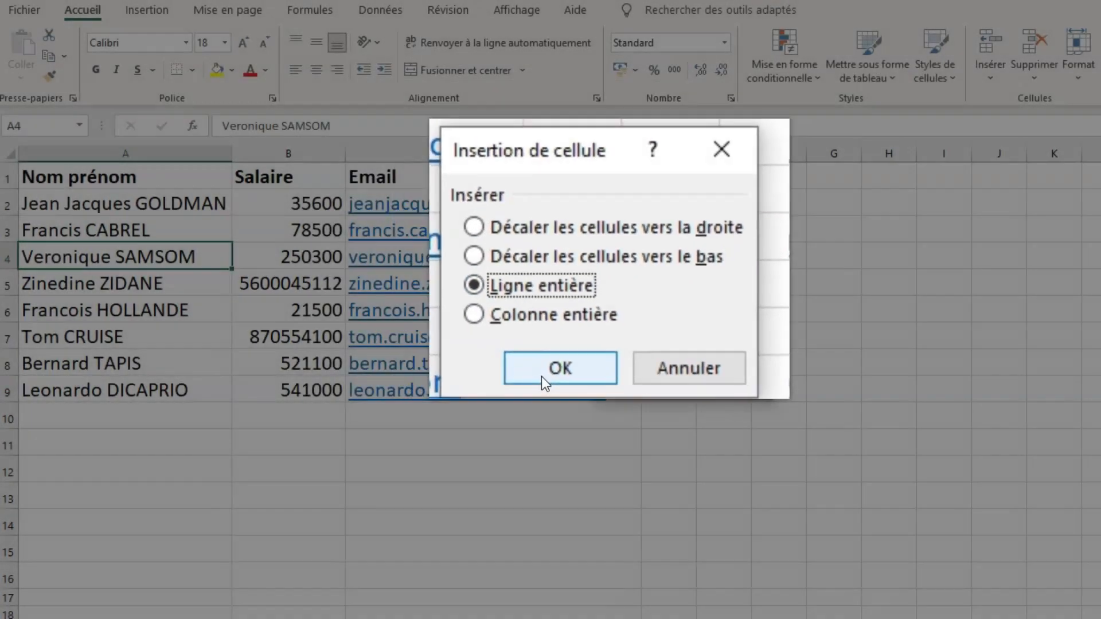
{"action": "left_click", "coordinate": [542, 376]}
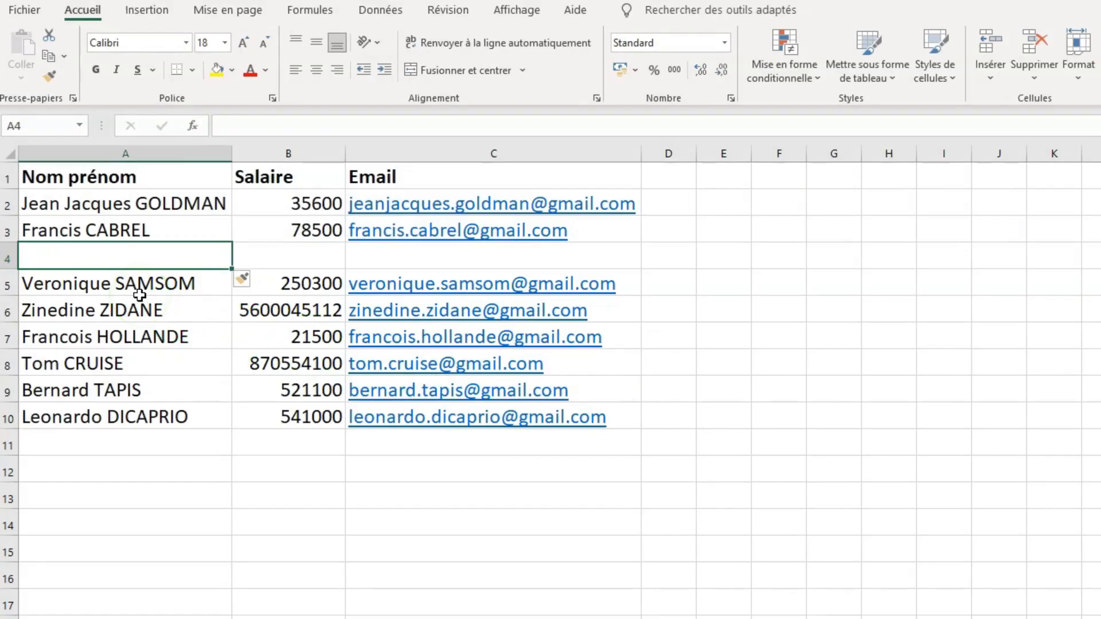
{"action": "key", "text": "ctrl+z"}
- Select the whole of row 4 and insert a blank row above it
{"action": "left_click", "coordinate": [190, 261]}
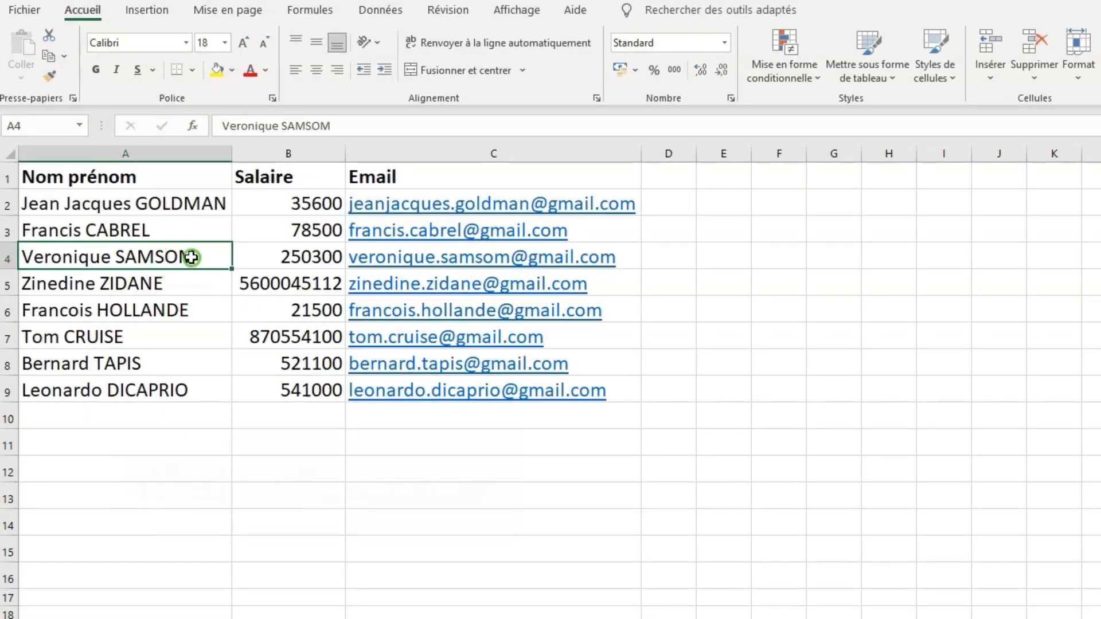
{"action": "key", "text": "shift+space"}
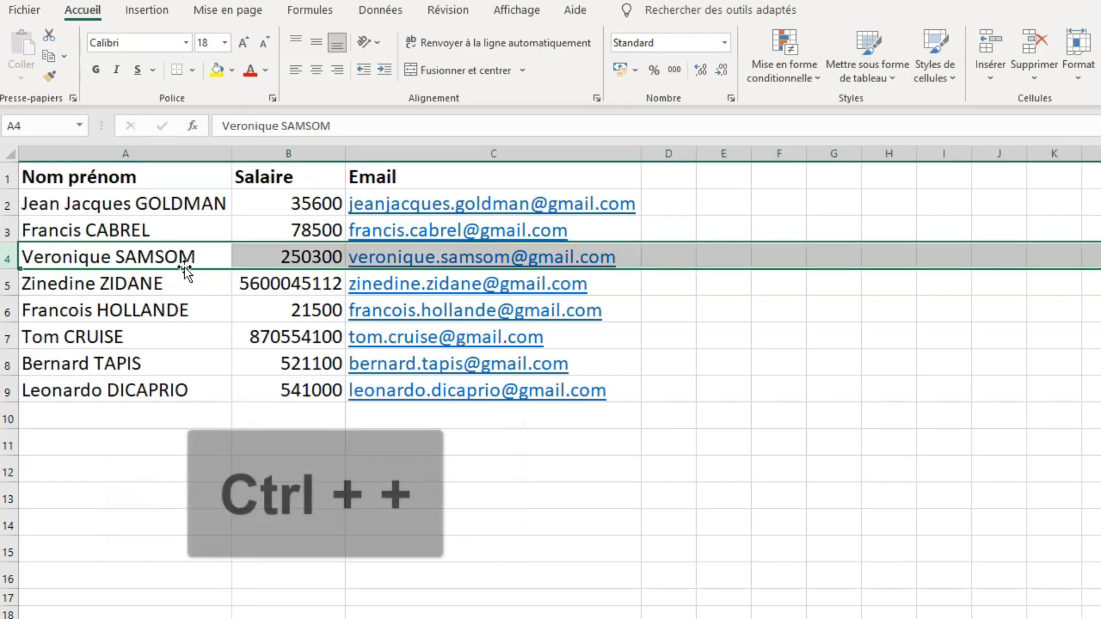
{"action": "key", "text": "ctrl+plus"}
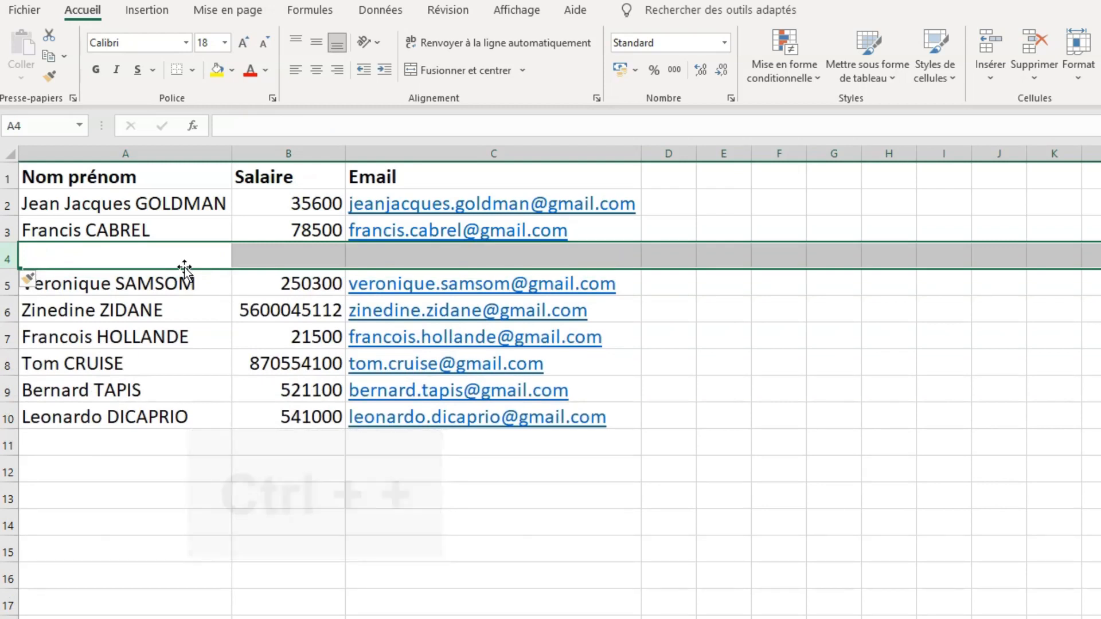
- Select the whole Salaire column and insert a blank column before it
{"action": "left_click", "coordinate": [286, 255]}
{"action": "key", "text": "ctrl+space"}
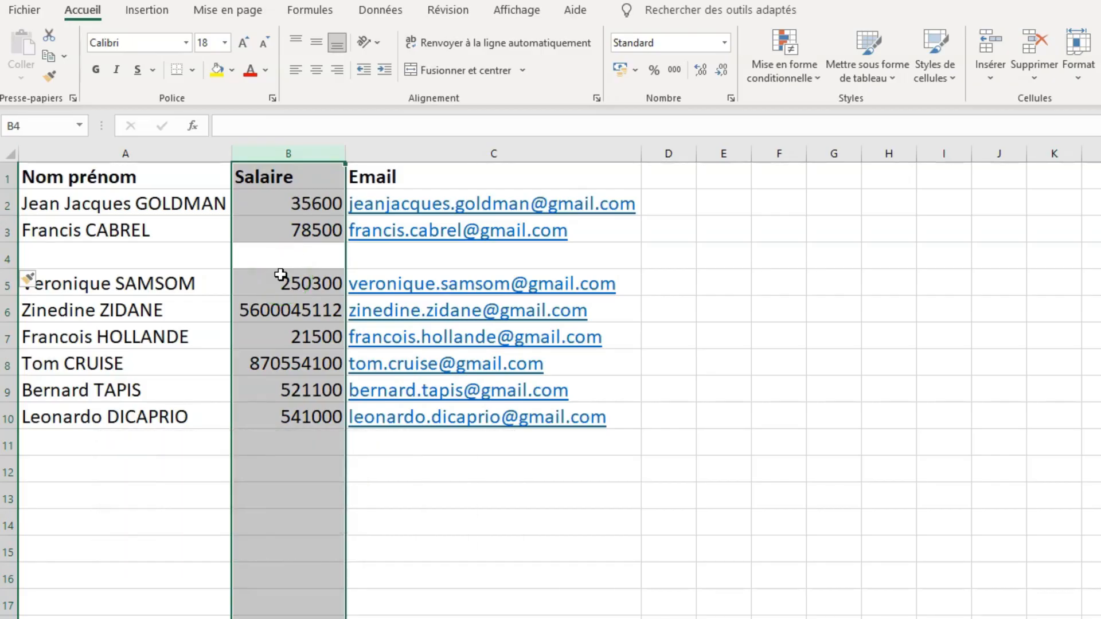
{"action": "key", "text": "ctrl+plus"}
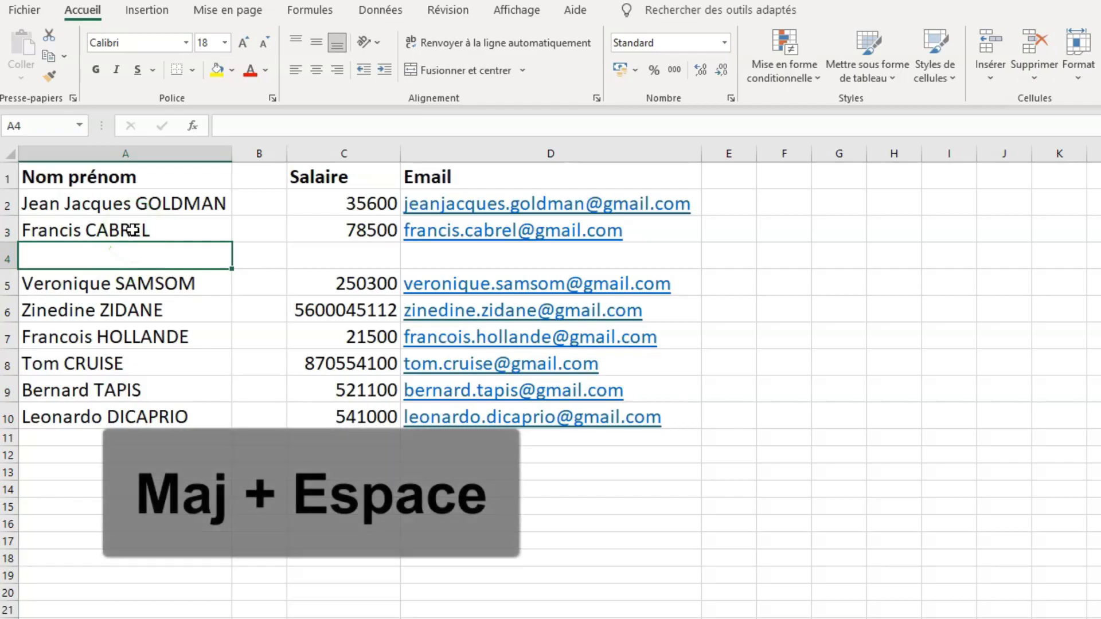
- Delete the blank row 4 and the blank column B before the Salaire column
{"action": "key", "text": "shift+space"}
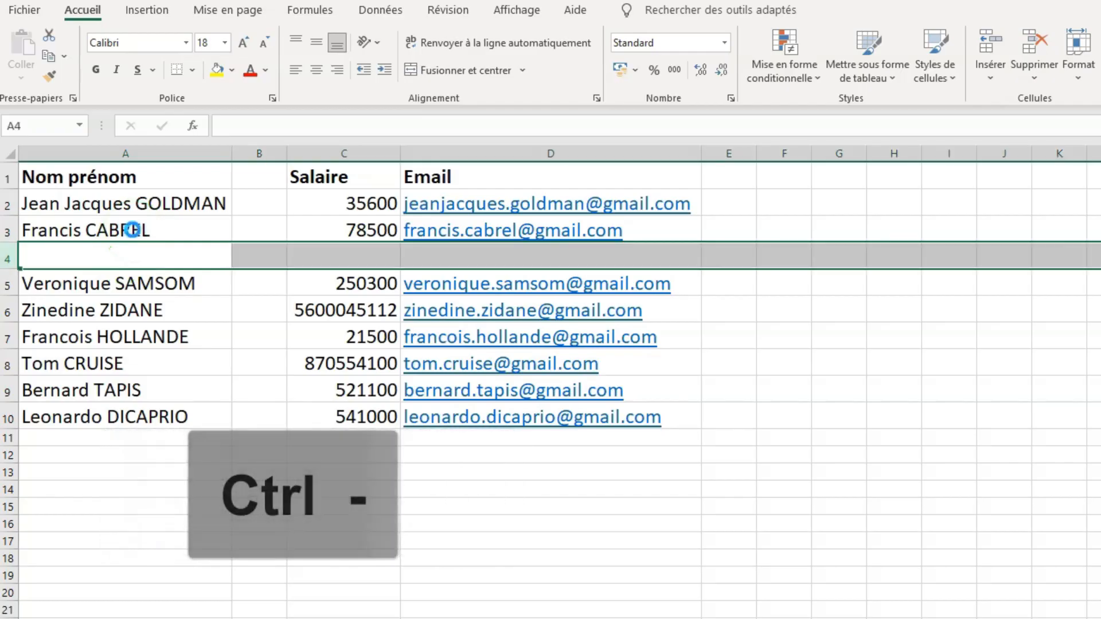
{"action": "key", "text": "ctrl+minus"}
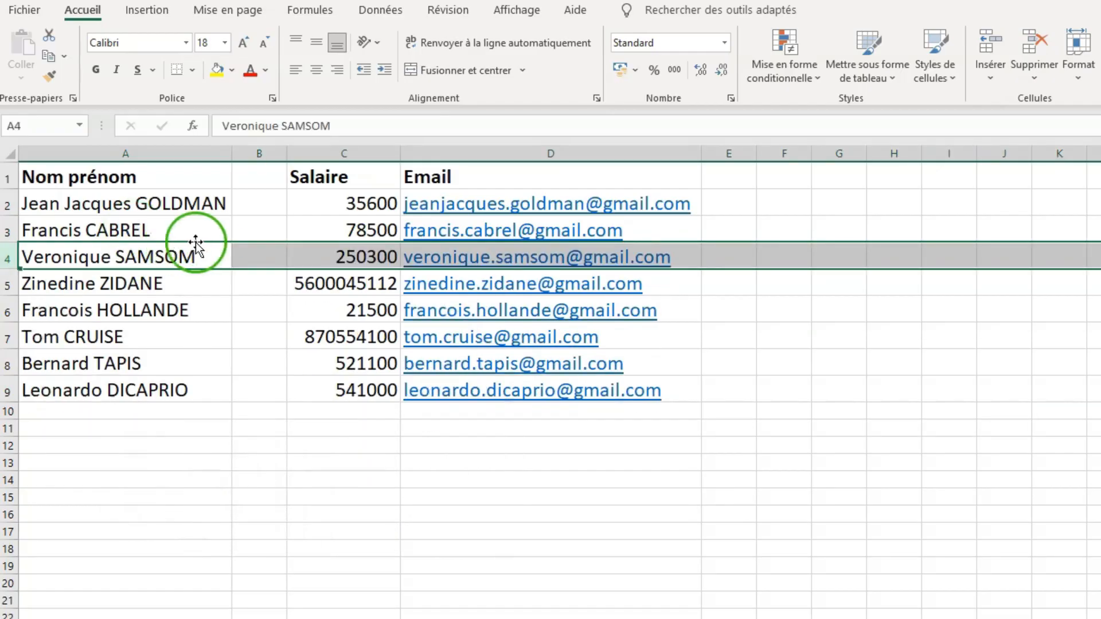
{"action": "left_click", "coordinate": [248, 258]}
{"action": "key", "text": "ctrl+space"}
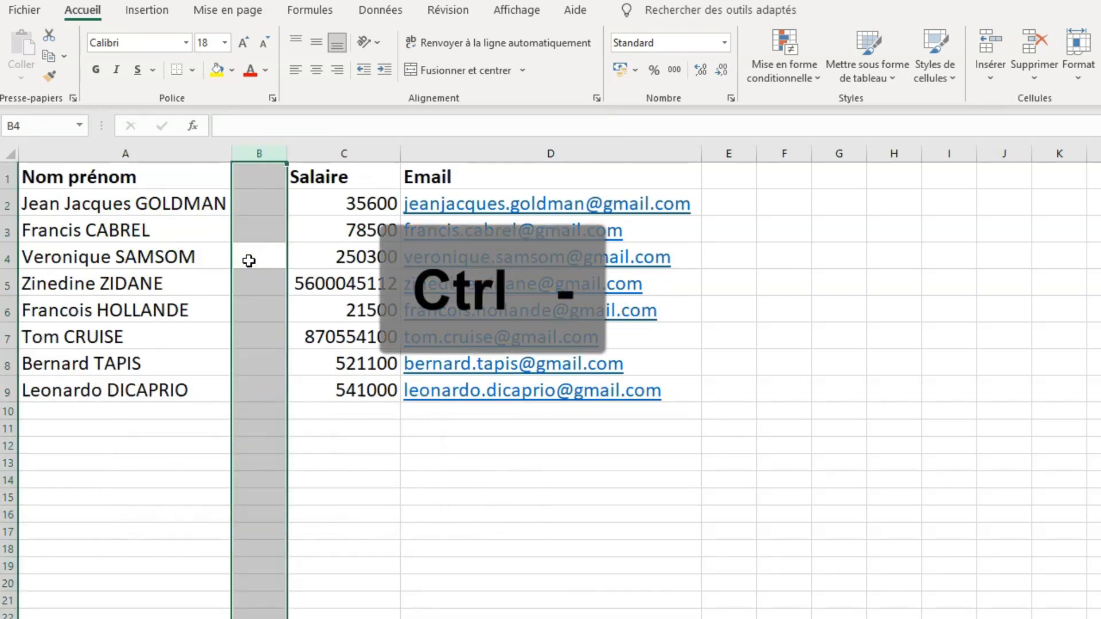
{"action": "key", "text": "ctrl+minus"}
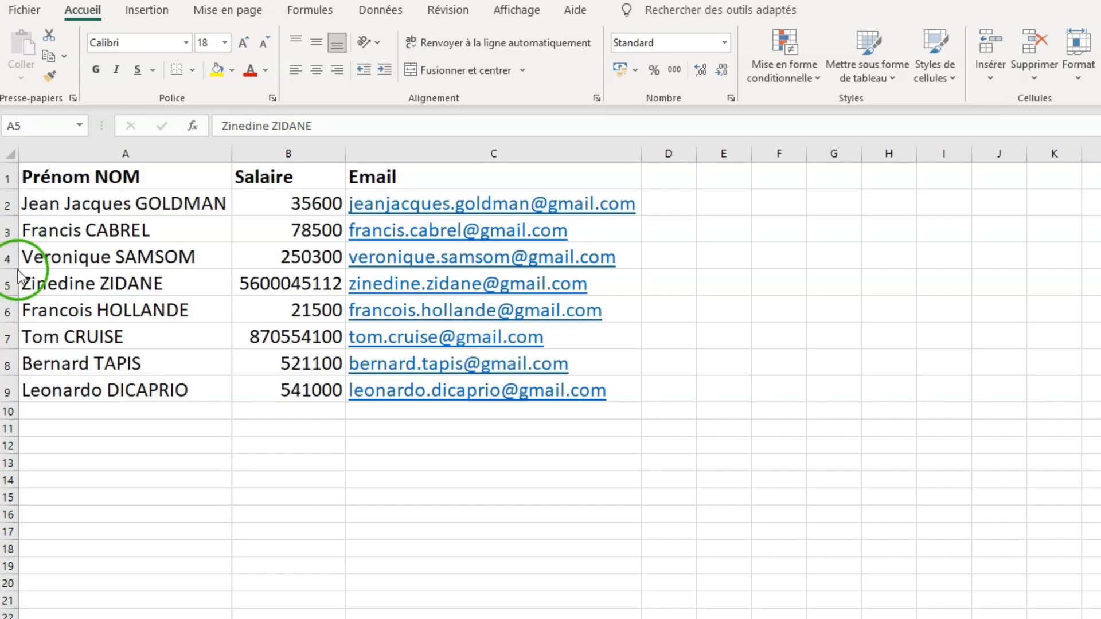
- Try to move the entire row 5 onto row 8, declining to replace the existing data
{"action": "left_click", "coordinate": [11, 282]}
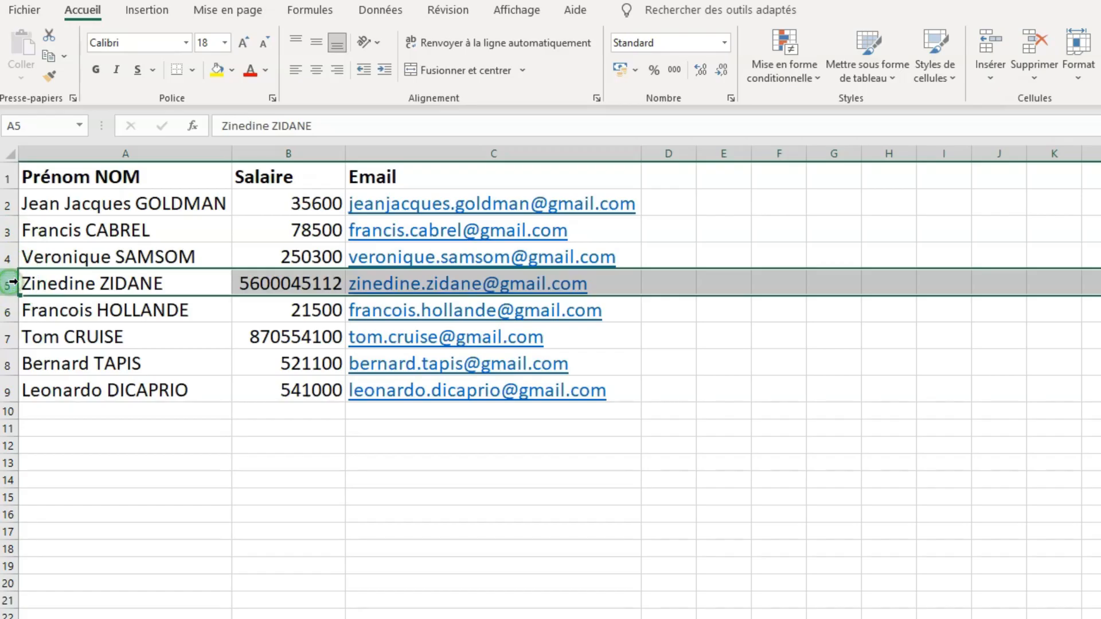
{"action": "left_click_drag", "start_coordinate": [32, 270], "coordinate": [39, 373]}
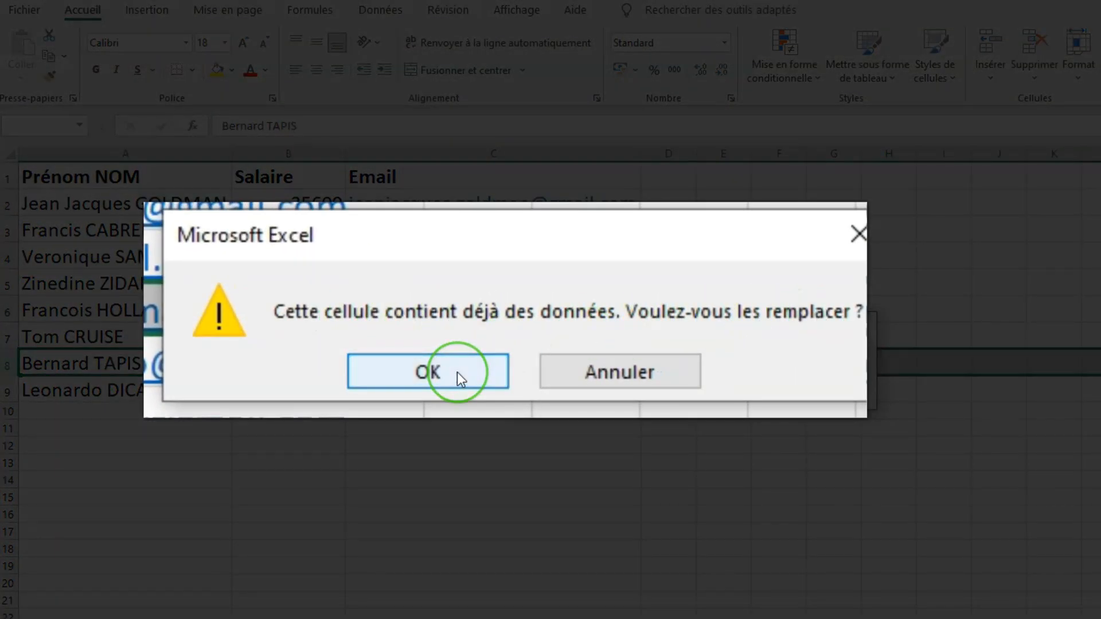
{"action": "left_click", "coordinate": [611, 374]}
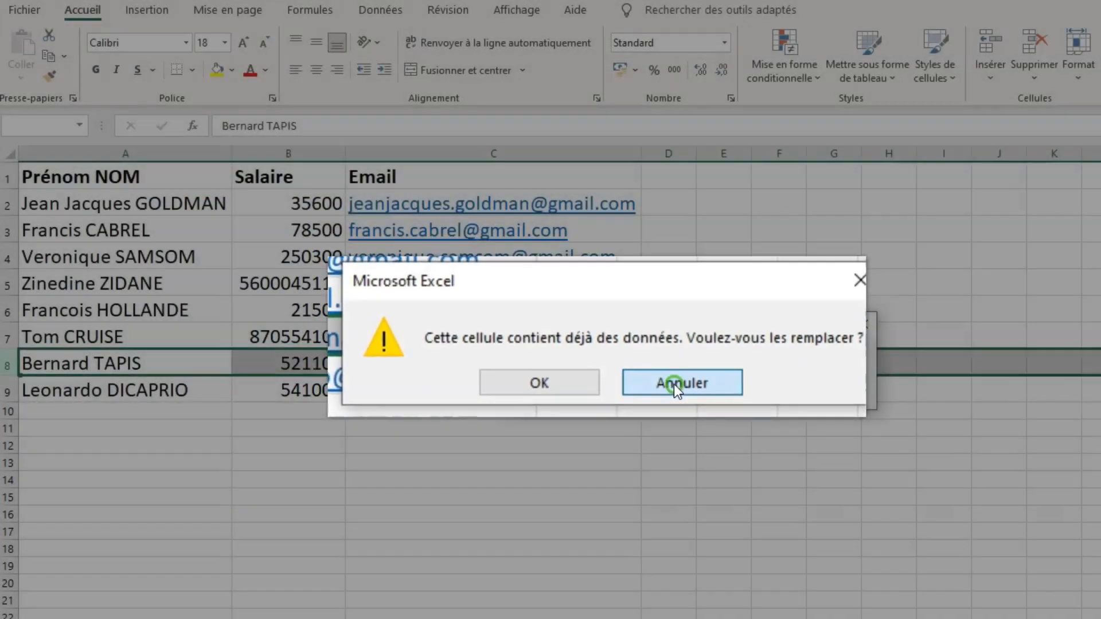
{"action": "left_click", "coordinate": [674, 384]}
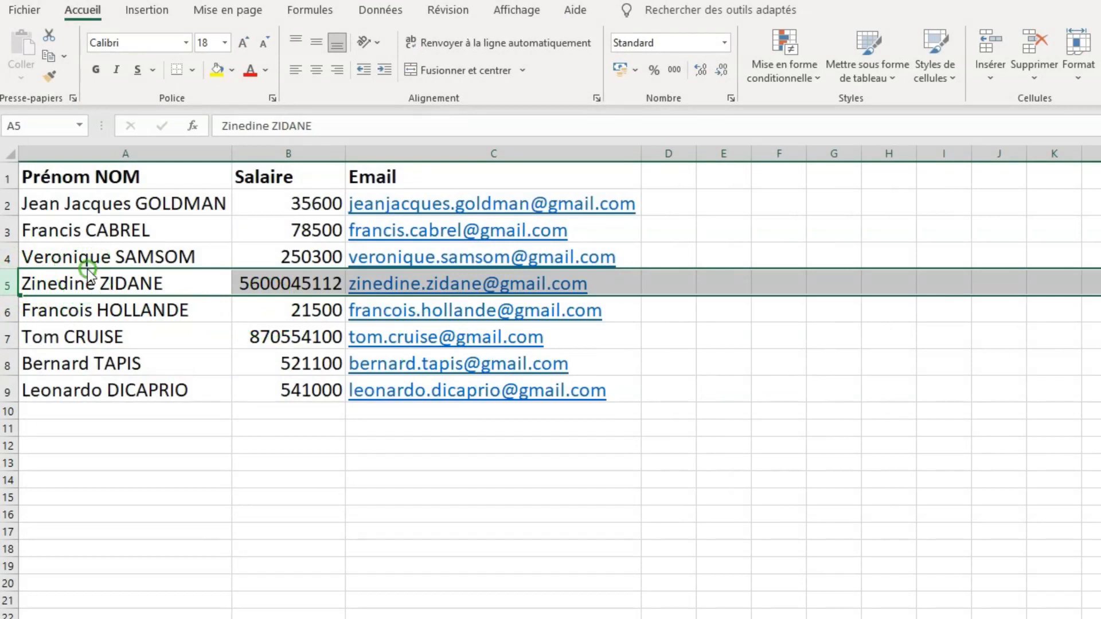
- Move the entire row 5 between rows 7 and 8, shifting the other rows instead of overwriting them
{"action": "left_click_drag", "start_coordinate": [87, 270], "coordinate": [85, 350]}
{"action": "key", "text": "shift"}
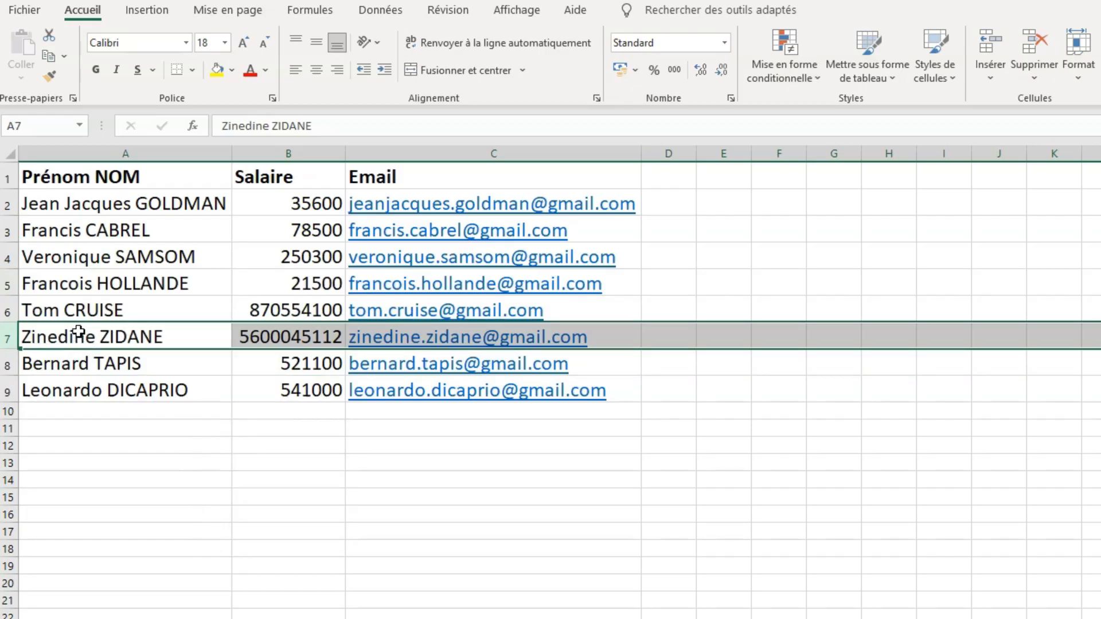
{"action": "left_click", "coordinate": [77, 324]}
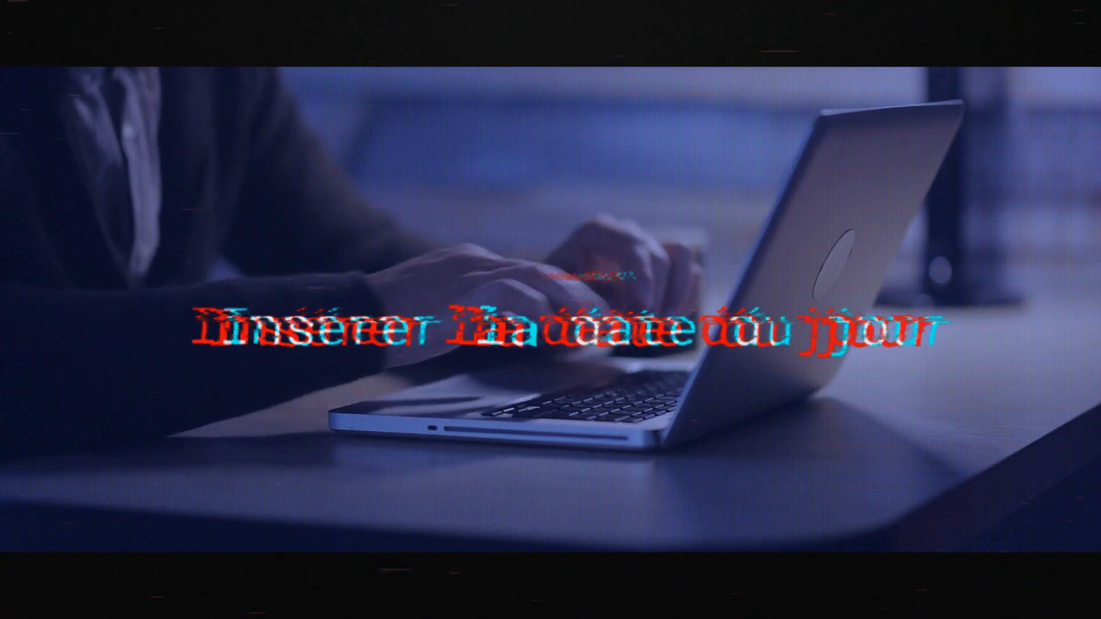
- Insert the current date, 23/09/2021, in cell D2 and the current time in cell D3
{"action": "left_click", "coordinate": [725, 199]}
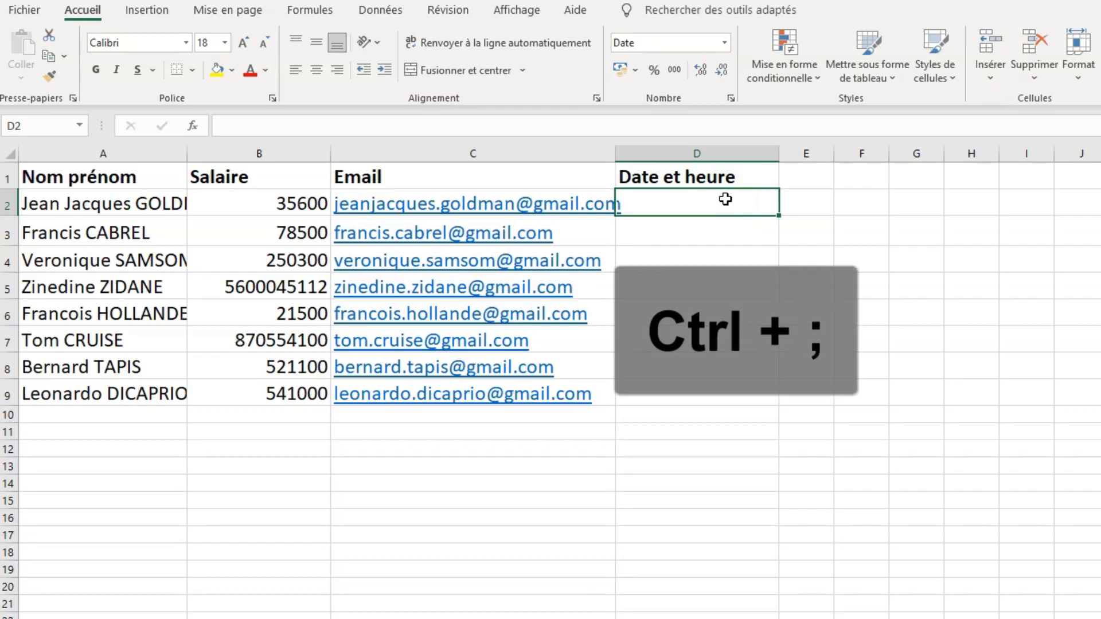
{"action": "key", "text": "ctrl+semicolon"}
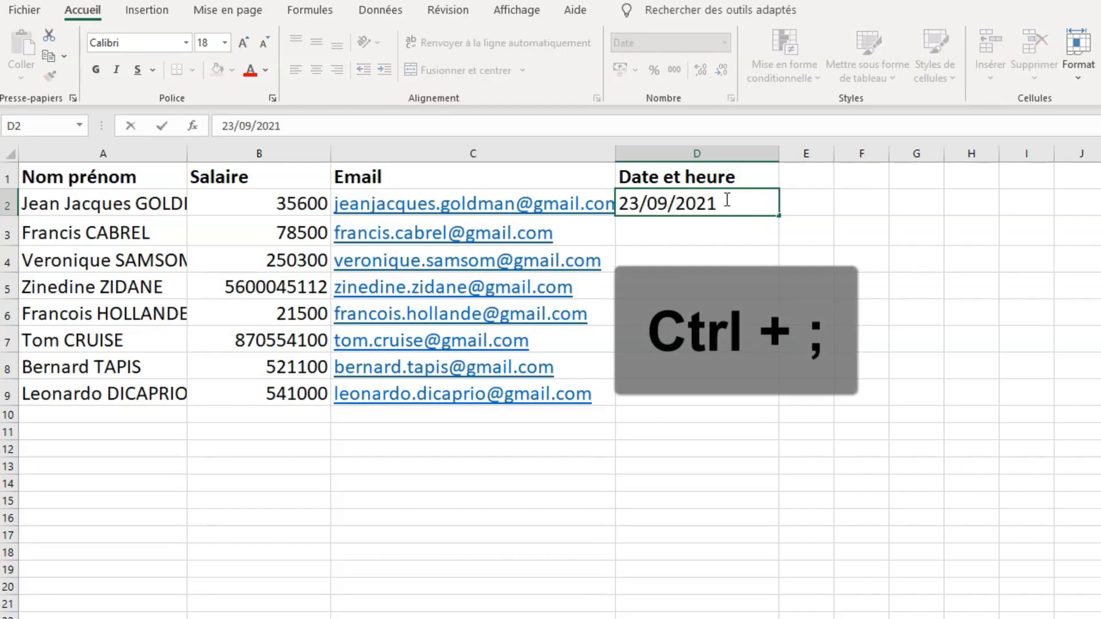
{"action": "key", "text": "Return"}
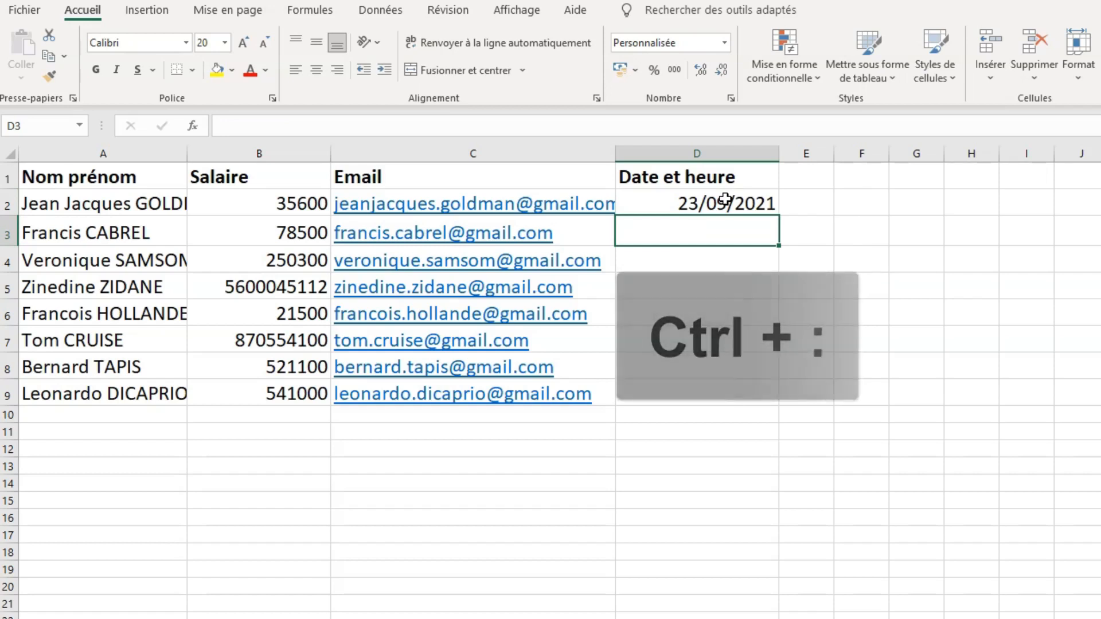
{"action": "key", "text": "ctrl+colon"}
{"action": "key", "text": "Return"}
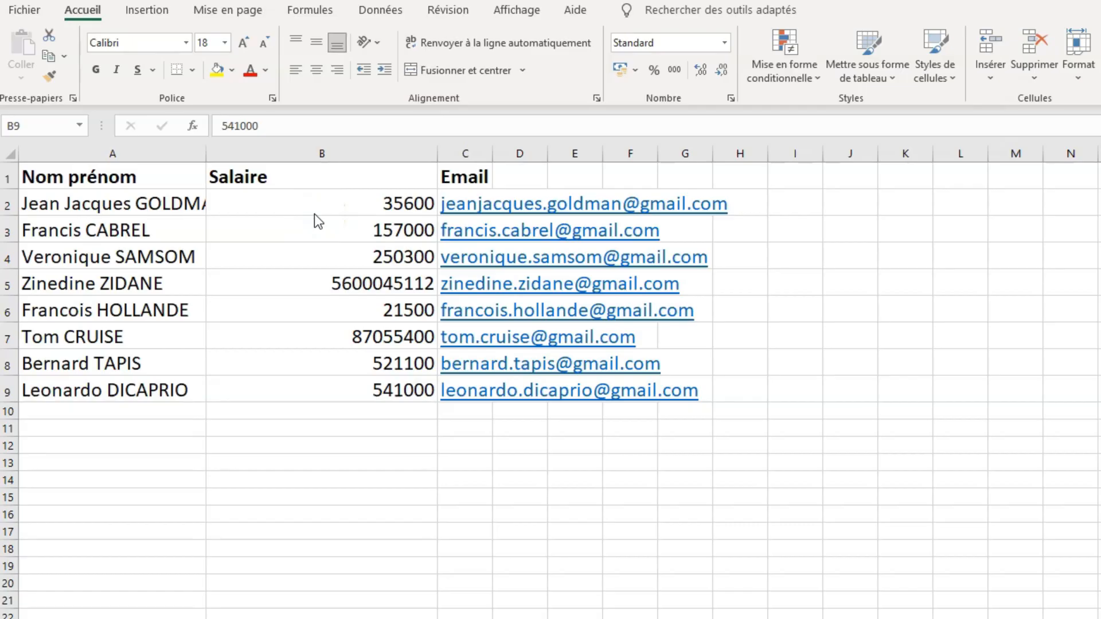
- Examine Salaire cells B2, B3, B7 and B8 to see whether each holds a constant or a formula
{"action": "left_click", "coordinate": [380, 199]}
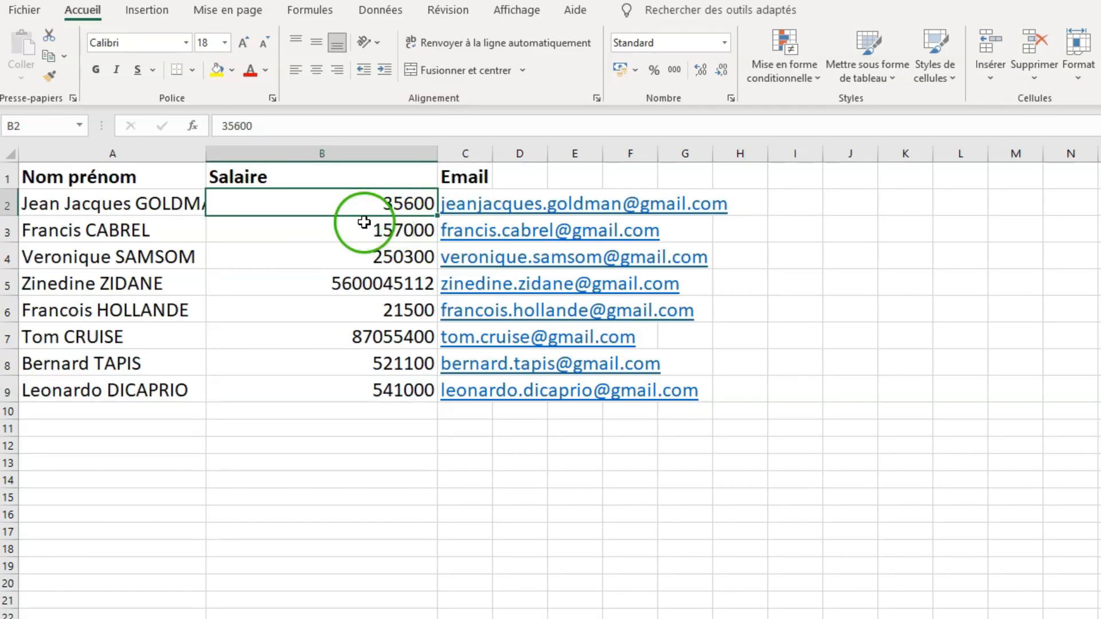
{"action": "left_click", "coordinate": [363, 230]}
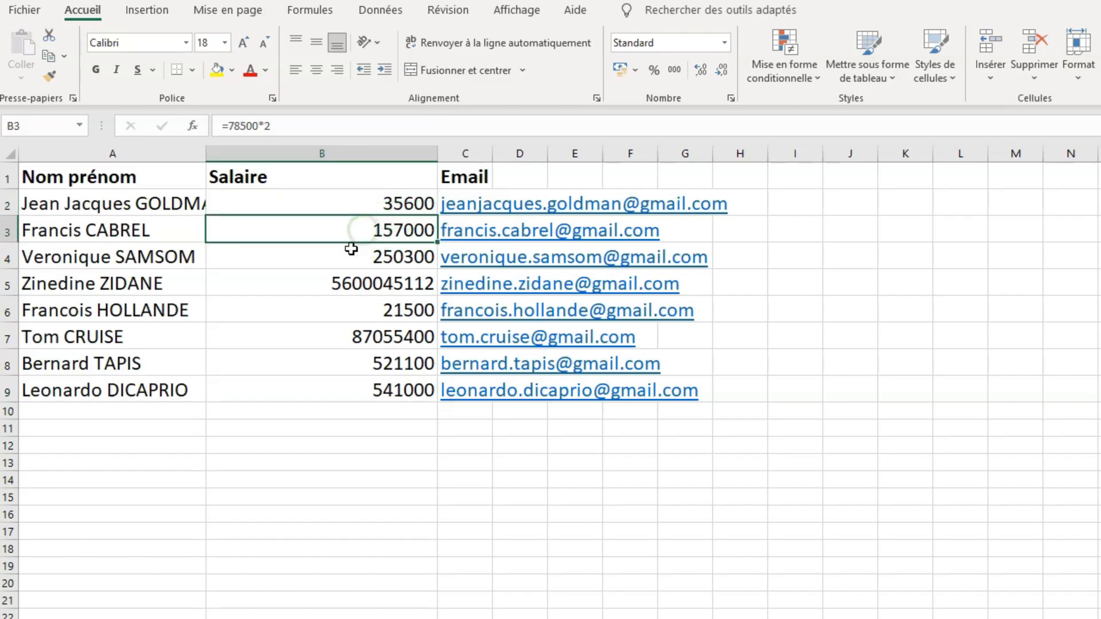
{"action": "left_click", "coordinate": [369, 204]}
{"action": "left_click", "coordinate": [367, 219]}
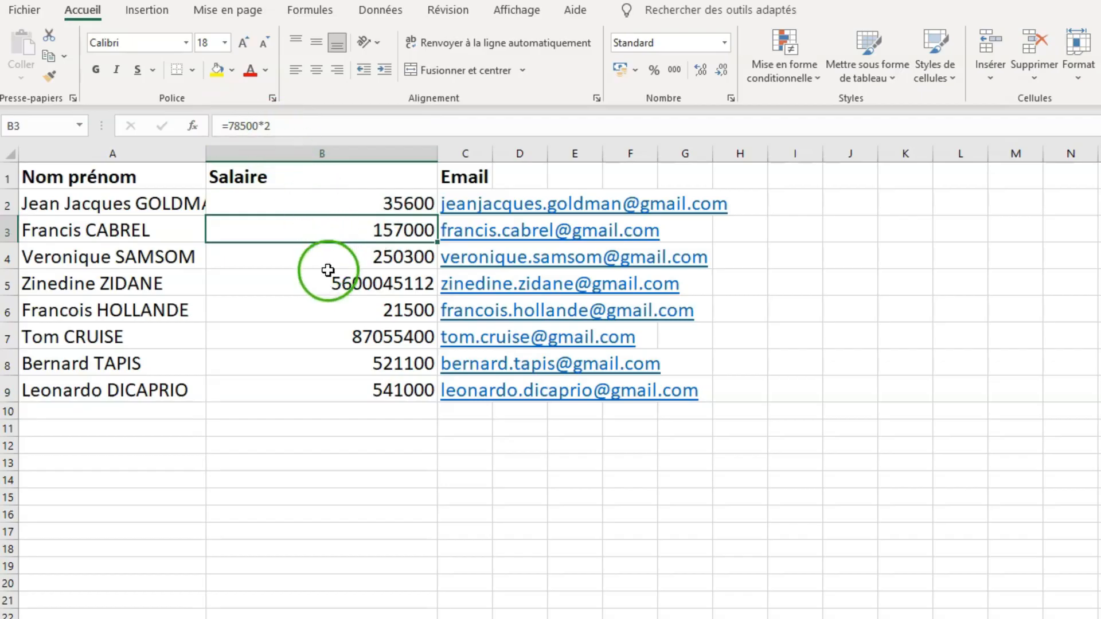
{"action": "left_click", "coordinate": [332, 337]}
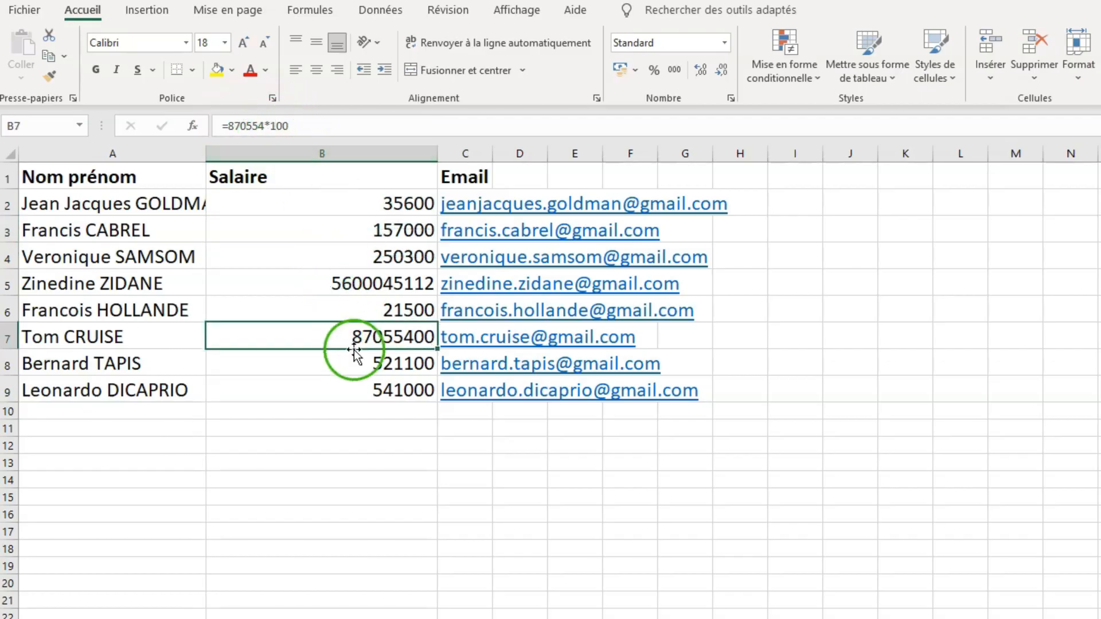
{"action": "left_click", "coordinate": [343, 362]}
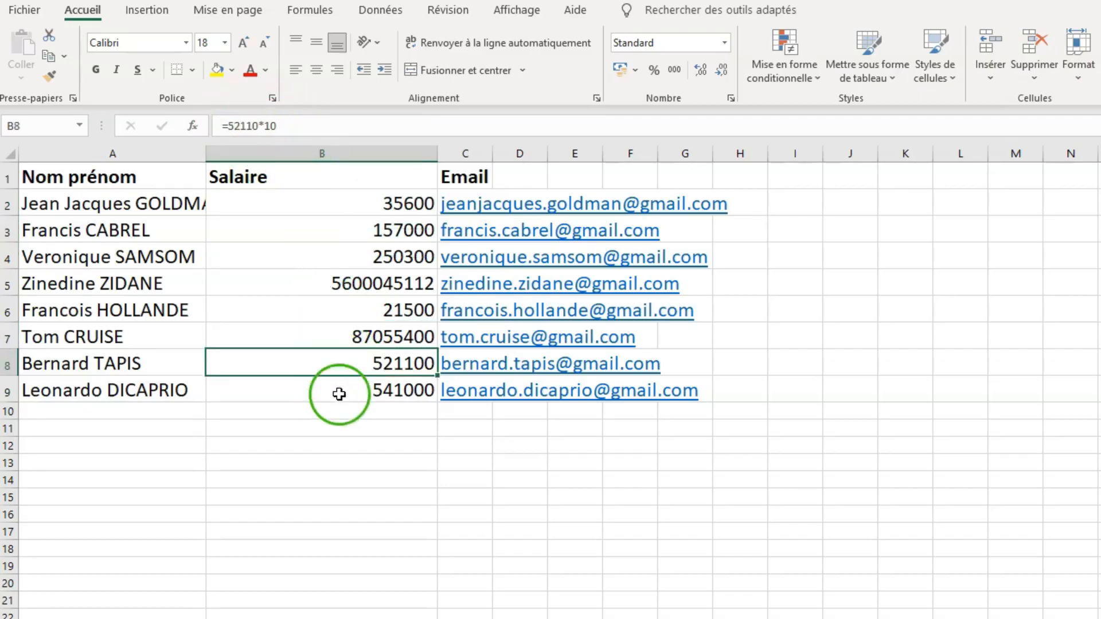
- Select all formula cells in the sheet with Go To Special, using the Formules option with Texte unchecked
{"action": "left_click", "coordinate": [370, 224]}
{"action": "key", "text": "F5"}
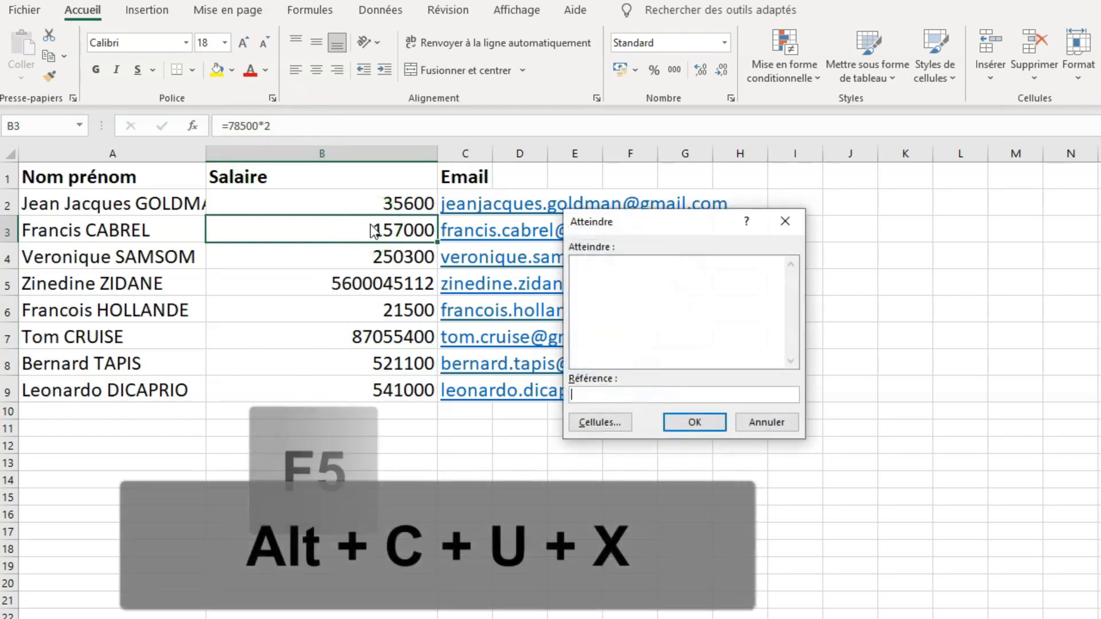
{"action": "key", "text": "alt+c"}
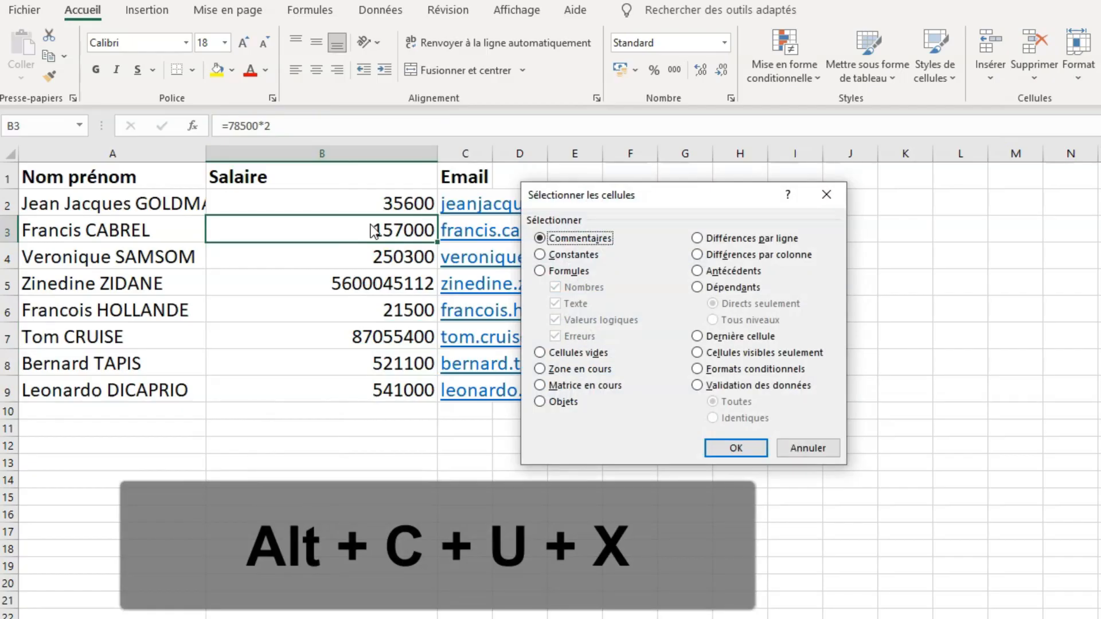
{"action": "key", "text": "alt+u"}
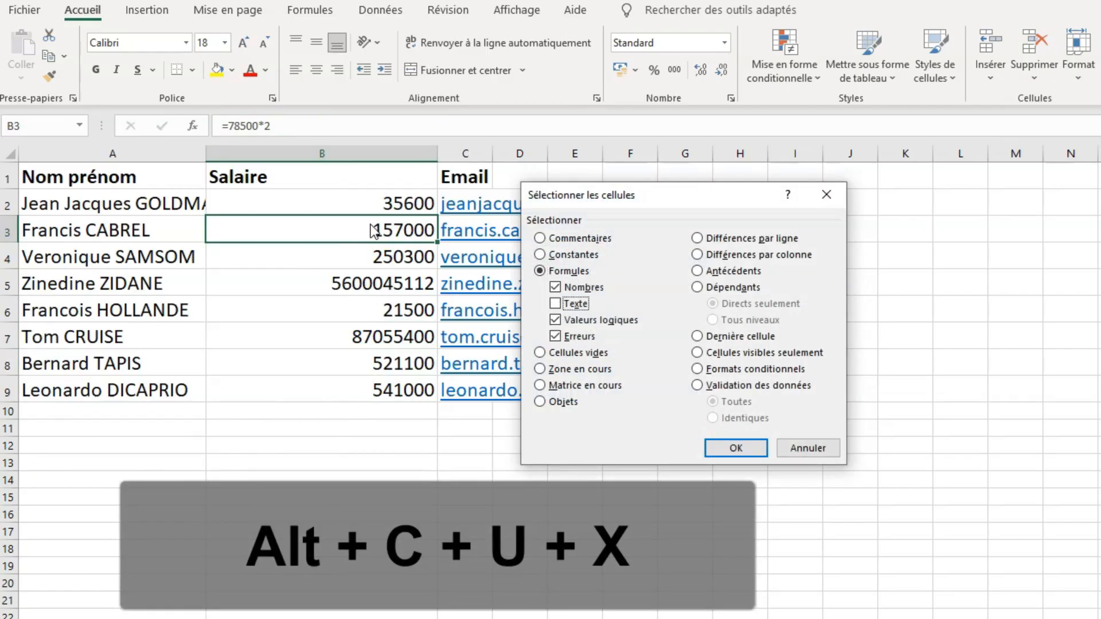
{"action": "key", "text": "Return"}
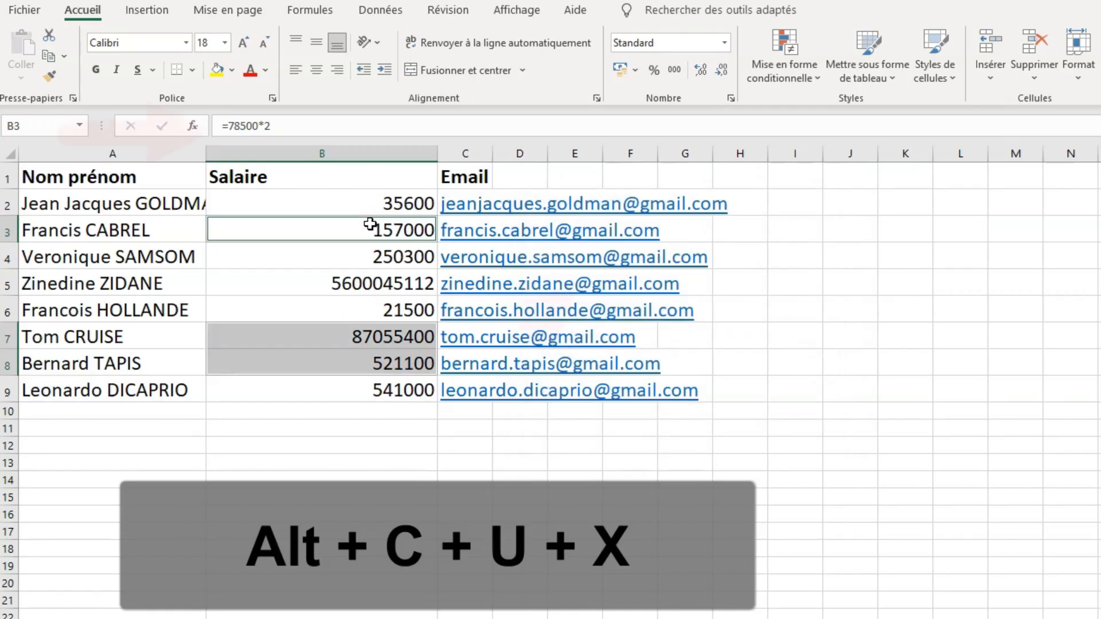